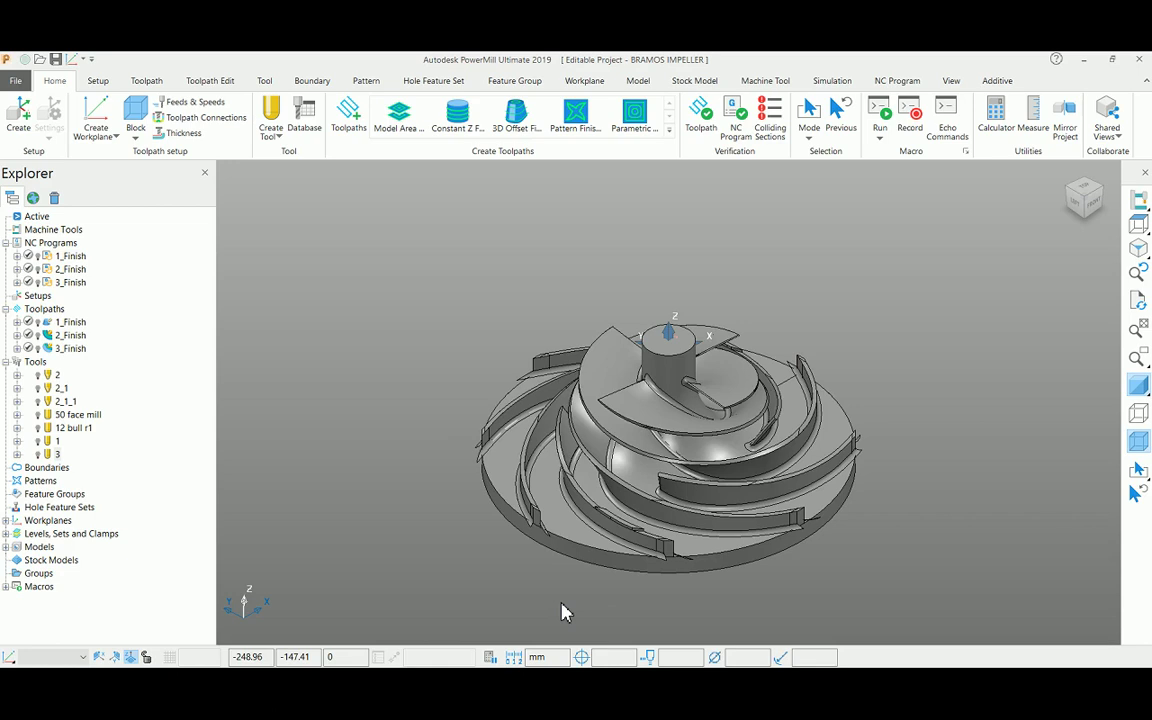
Step: Check the setup sheet template in Word, then return to PowerMill and open its Setup Sheet Summary parameter documentation
key(alt+Tab)
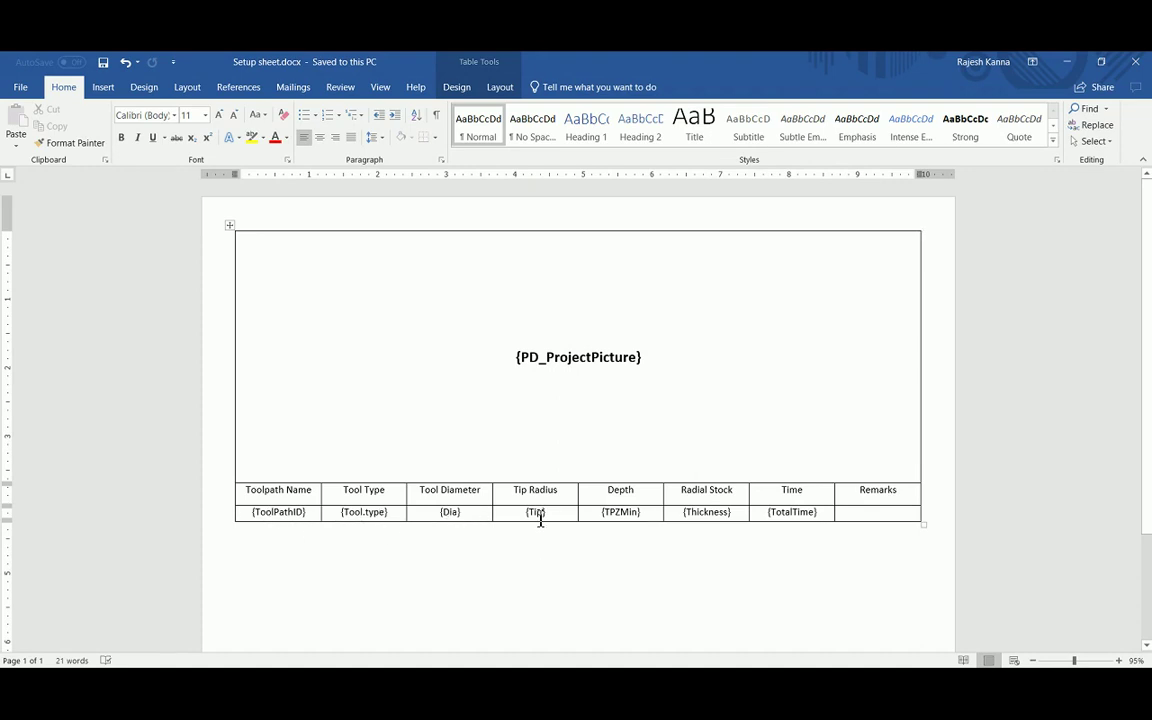
click(647, 690)
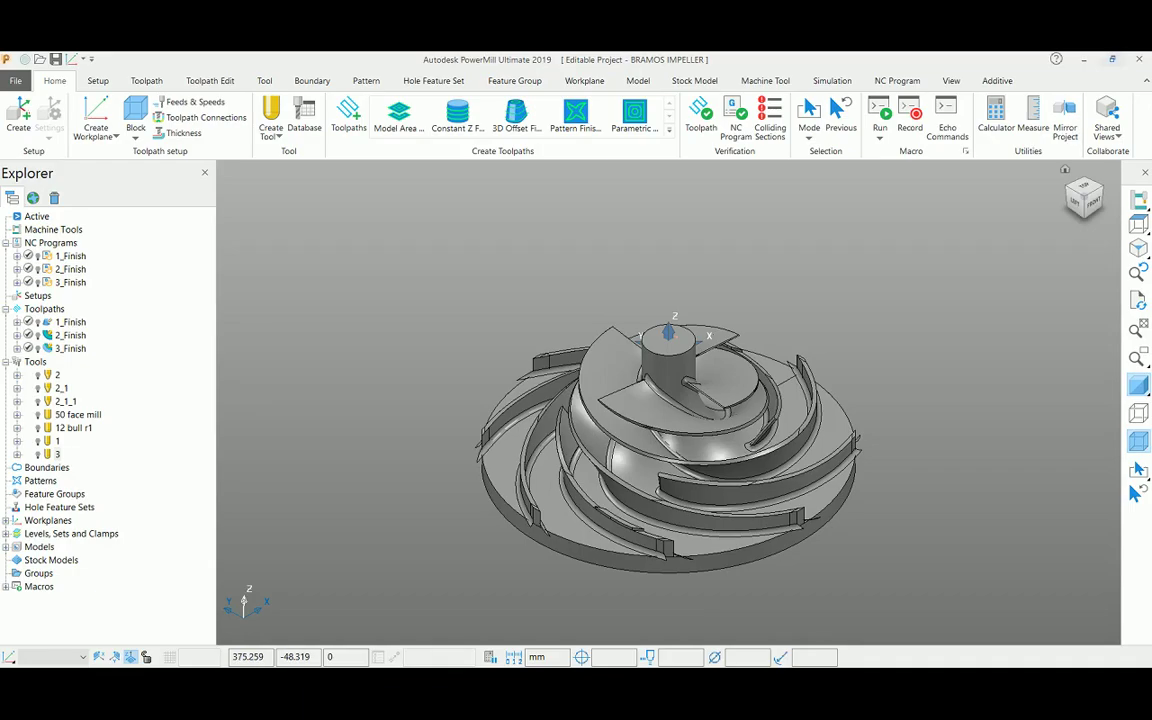
click(1055, 60)
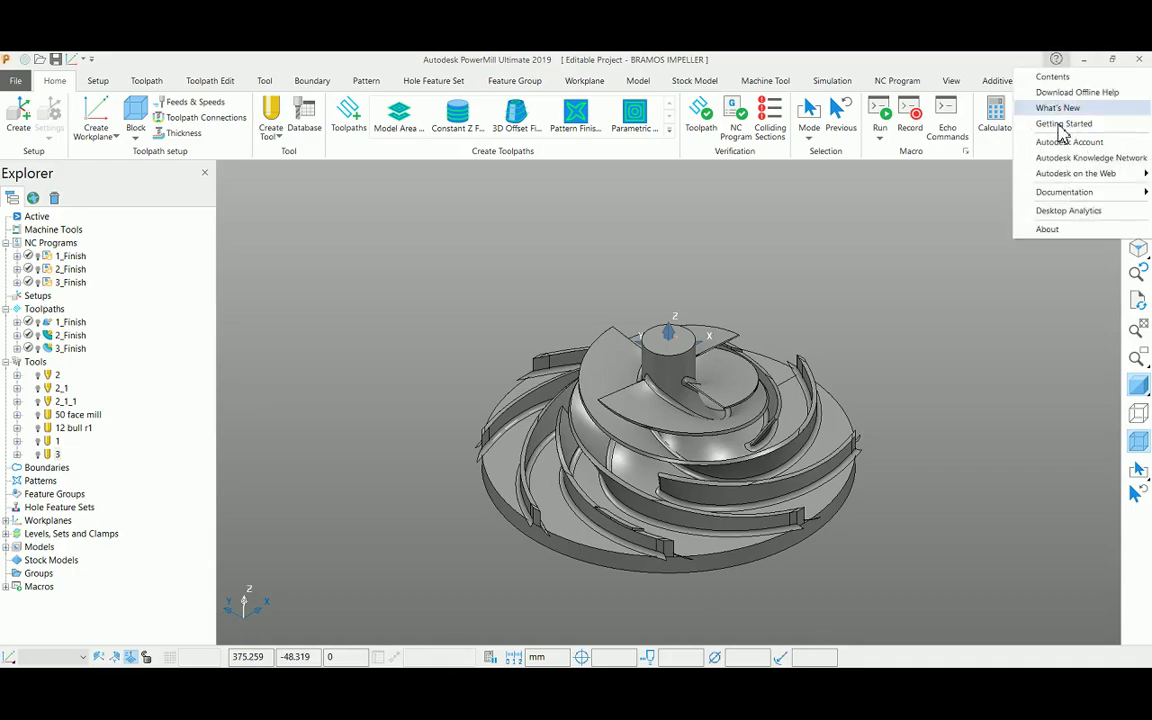
mouse_move(1063, 197)
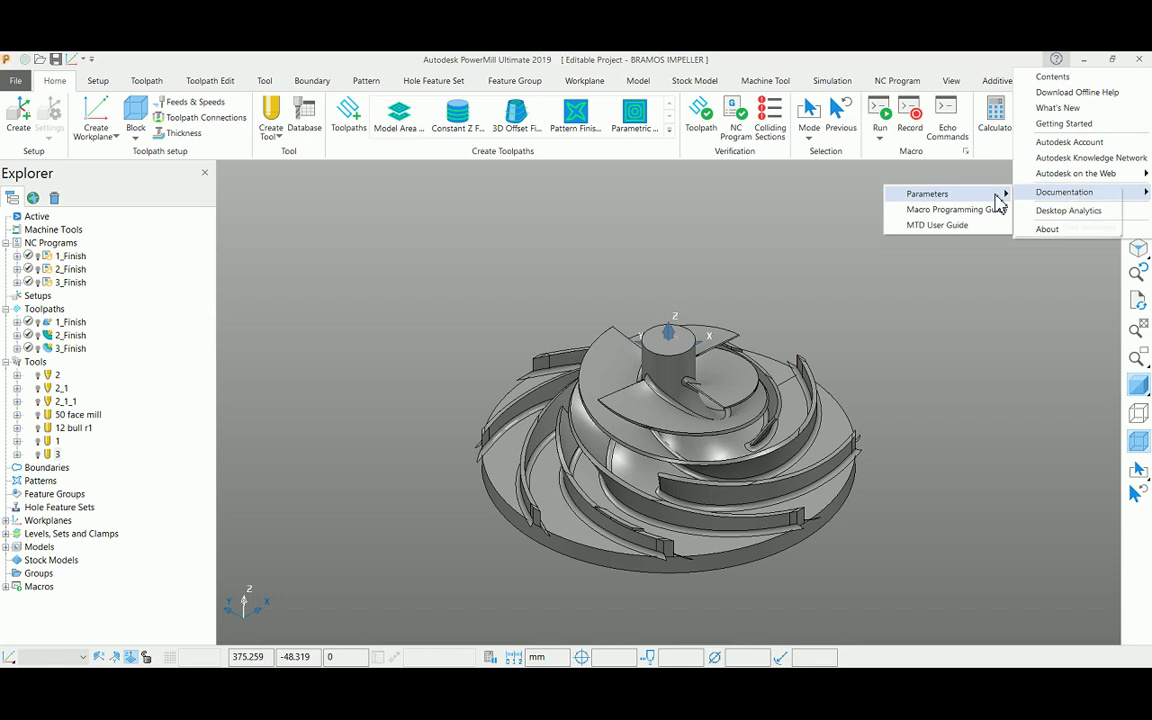
mouse_move(997, 196)
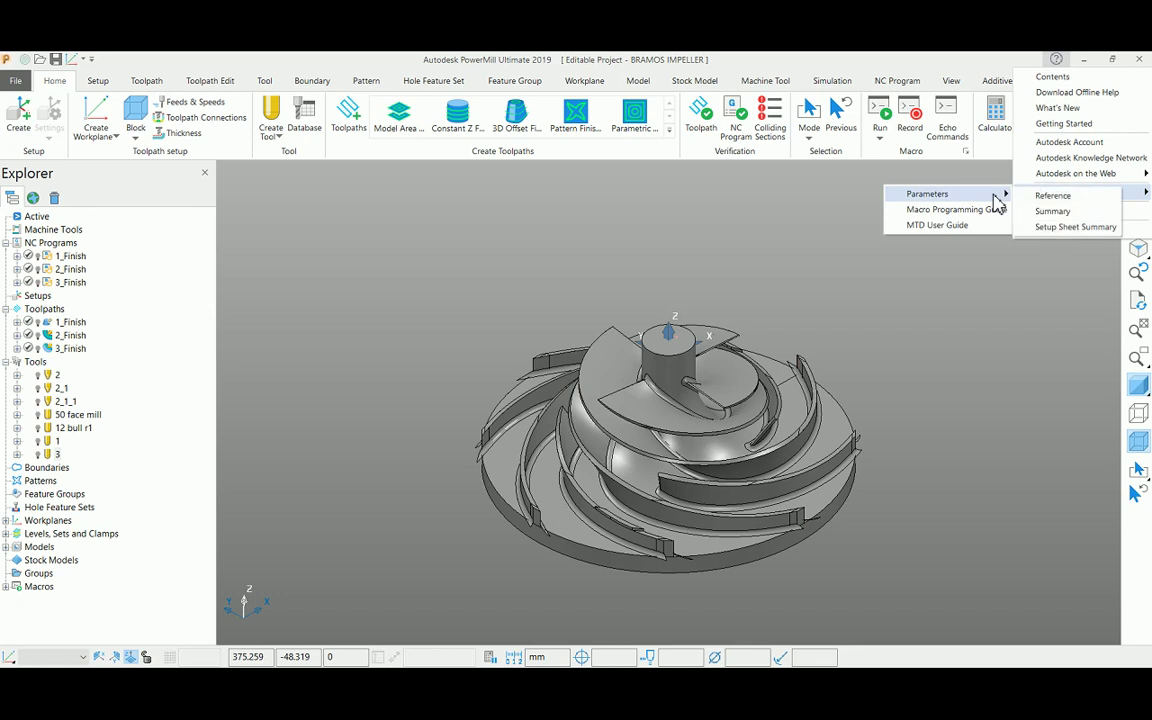
click(1070, 227)
Step: Look up the identifier for the cutting feed rate in the deprecated setup sheet parameters table
scroll(237, 404, down, 10)
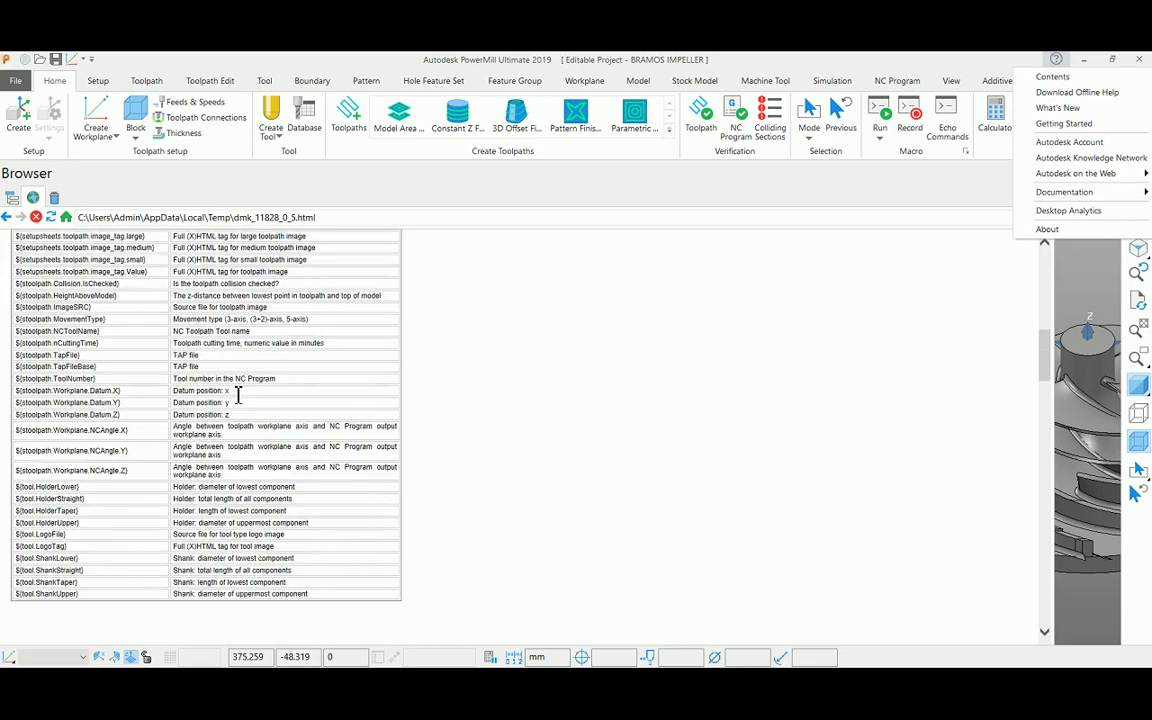
scroll(128, 480, down, 10)
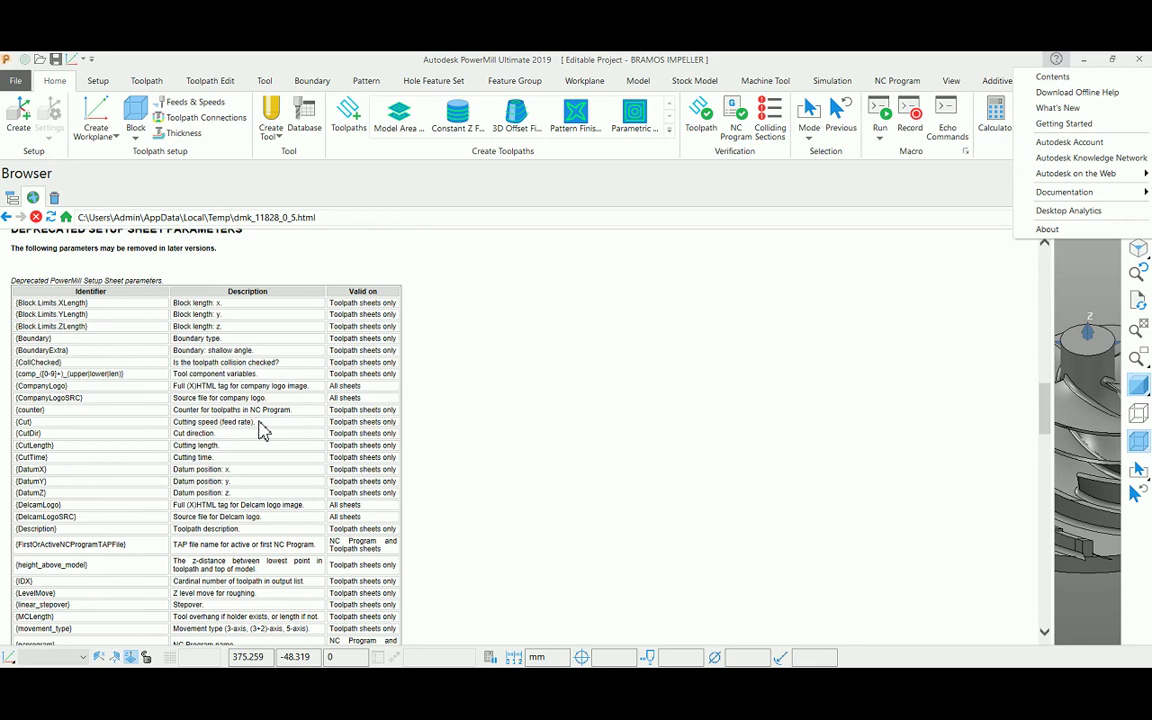
click(256, 422)
drag(256, 422, 191, 433)
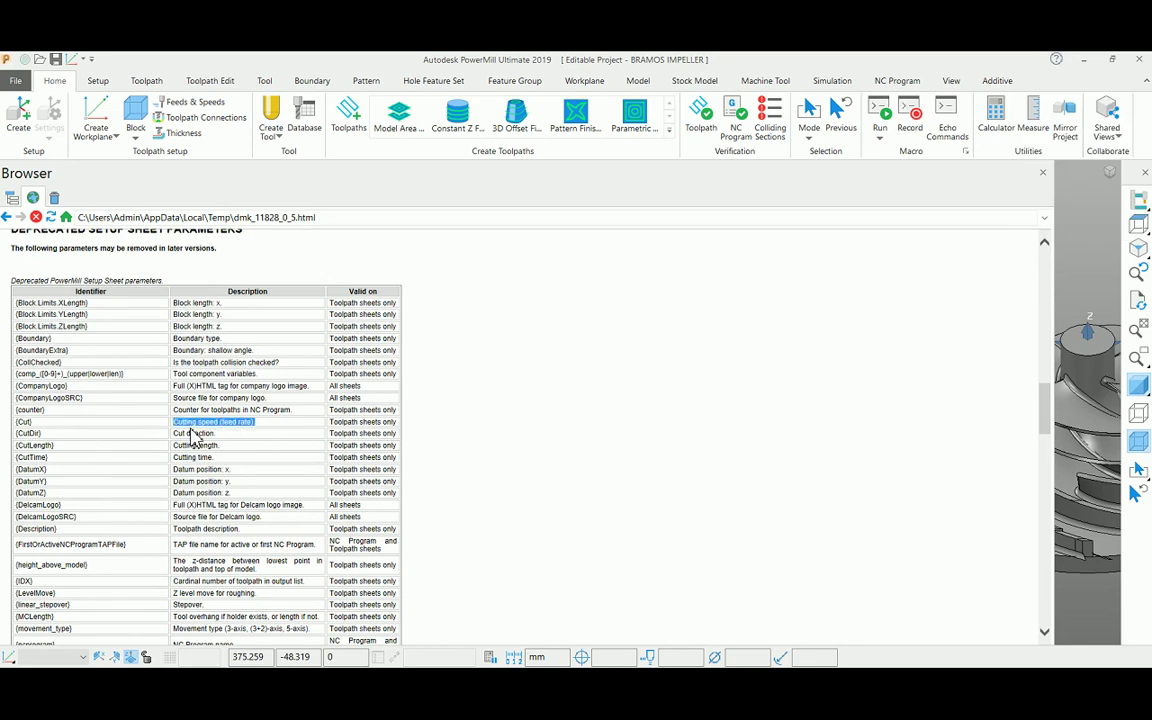
click(37, 432)
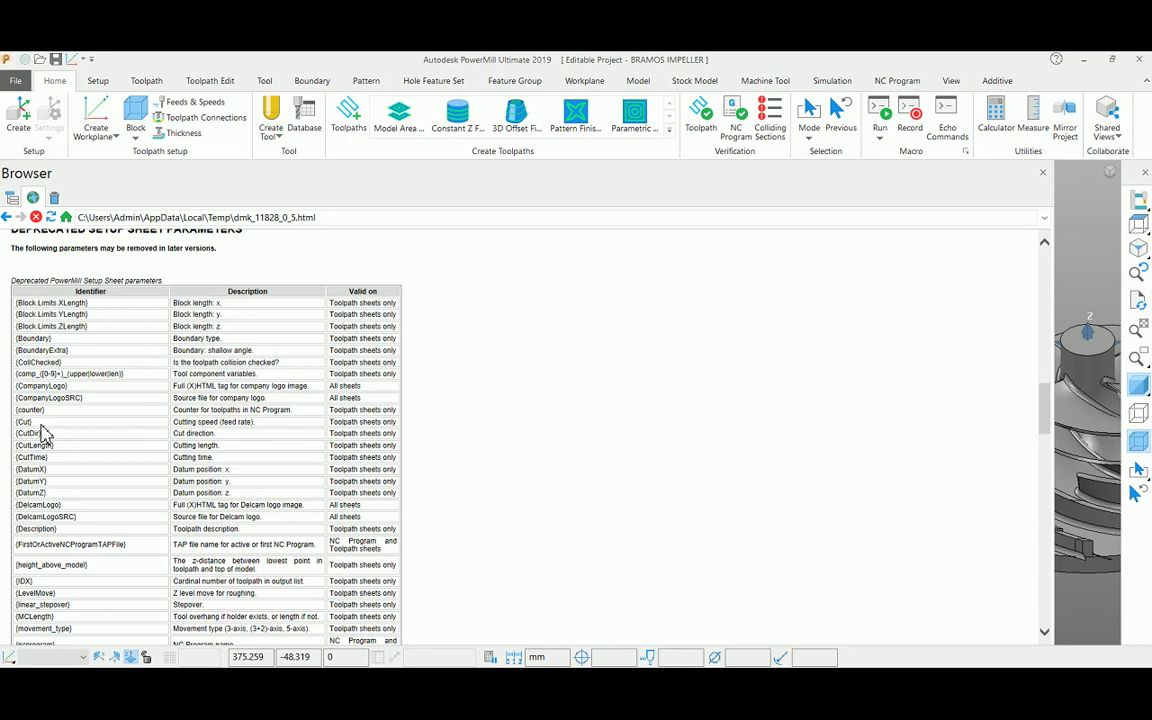
double_click(27, 424)
Step: Switch to the Word setup sheet, replace the Remarks heading with Feed, enter {Cut} in the cell below, and save
key(alt+Tab)
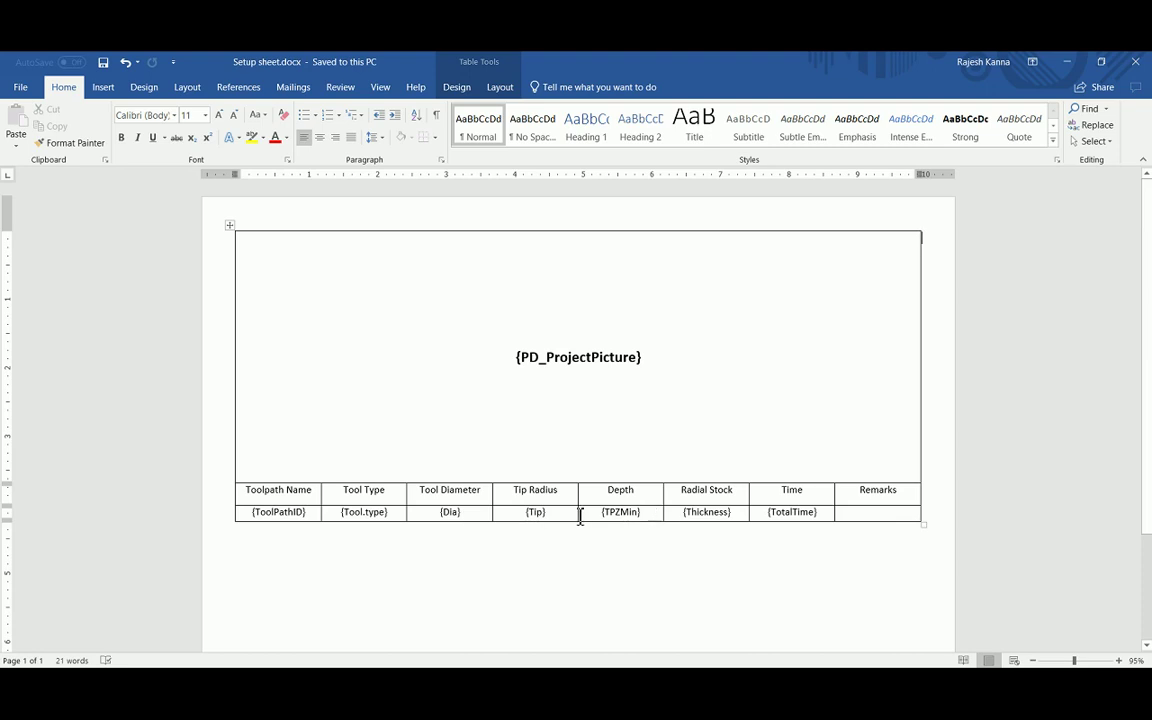
drag(866, 498, 903, 497)
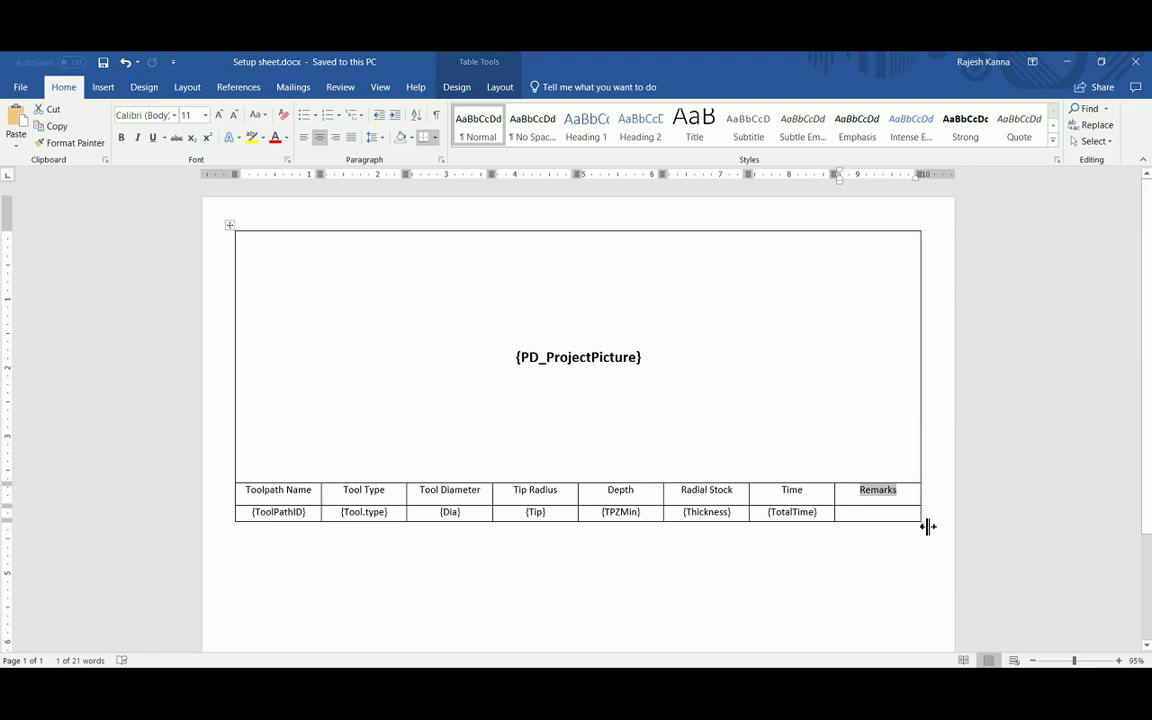
text(Feed)
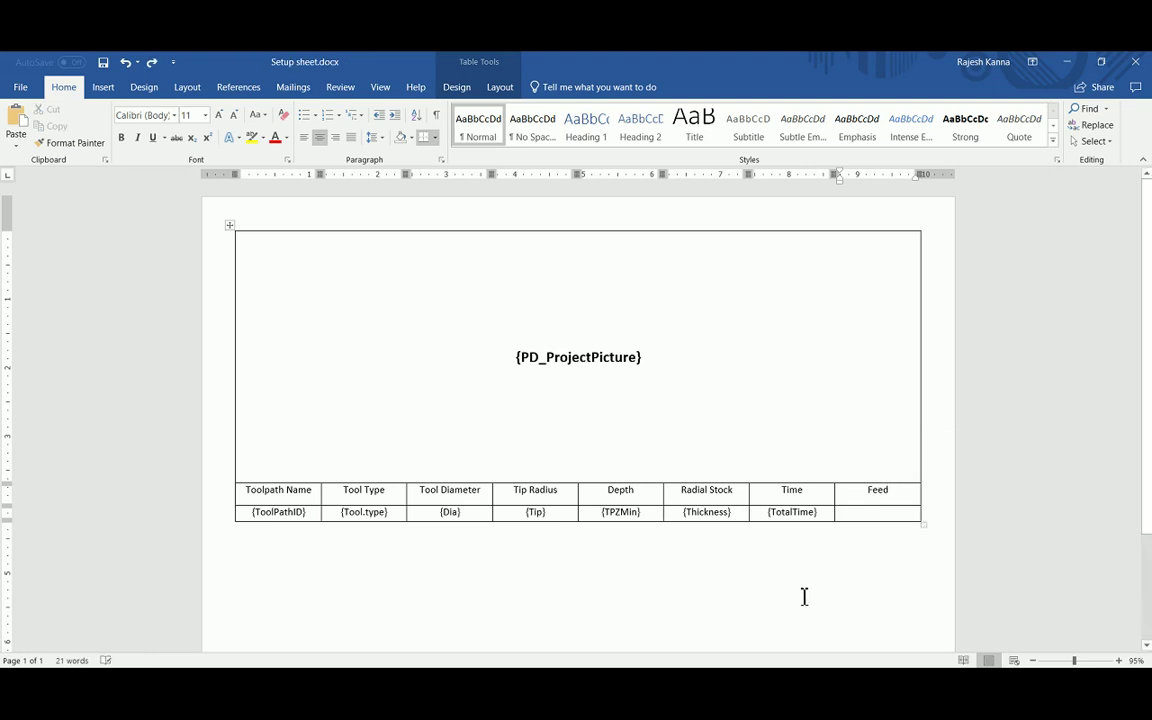
click(880, 513)
text({Cut)
key(alt+Tab)
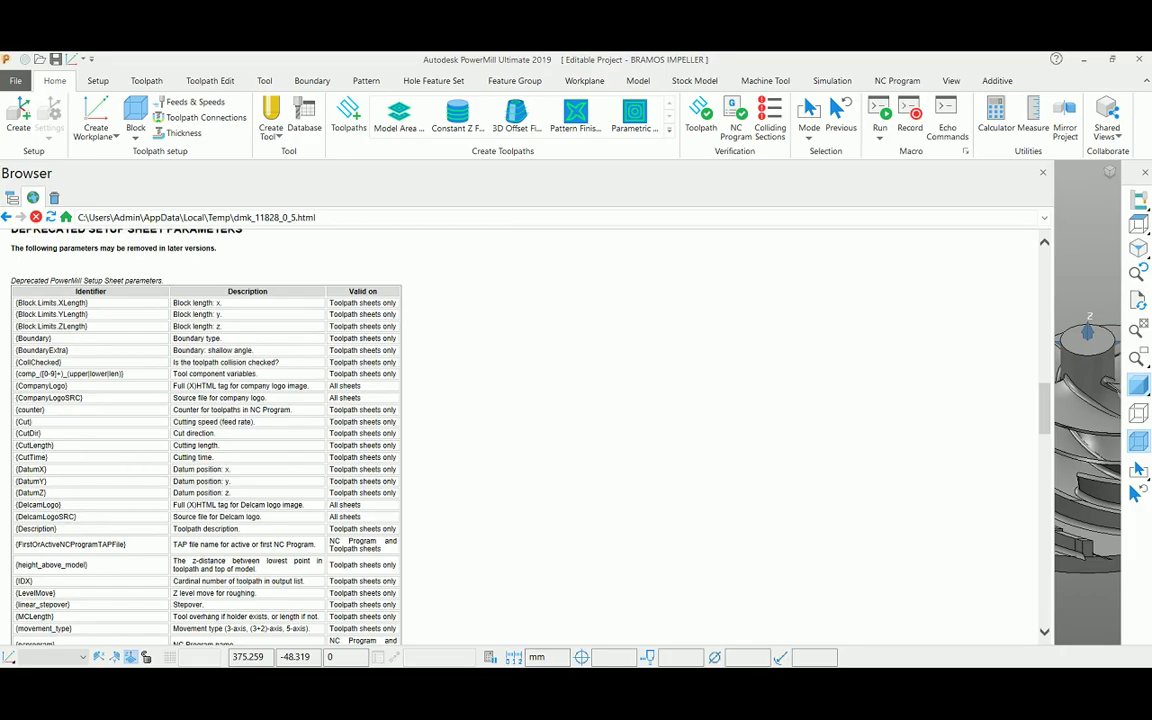
key(alt+Tab)
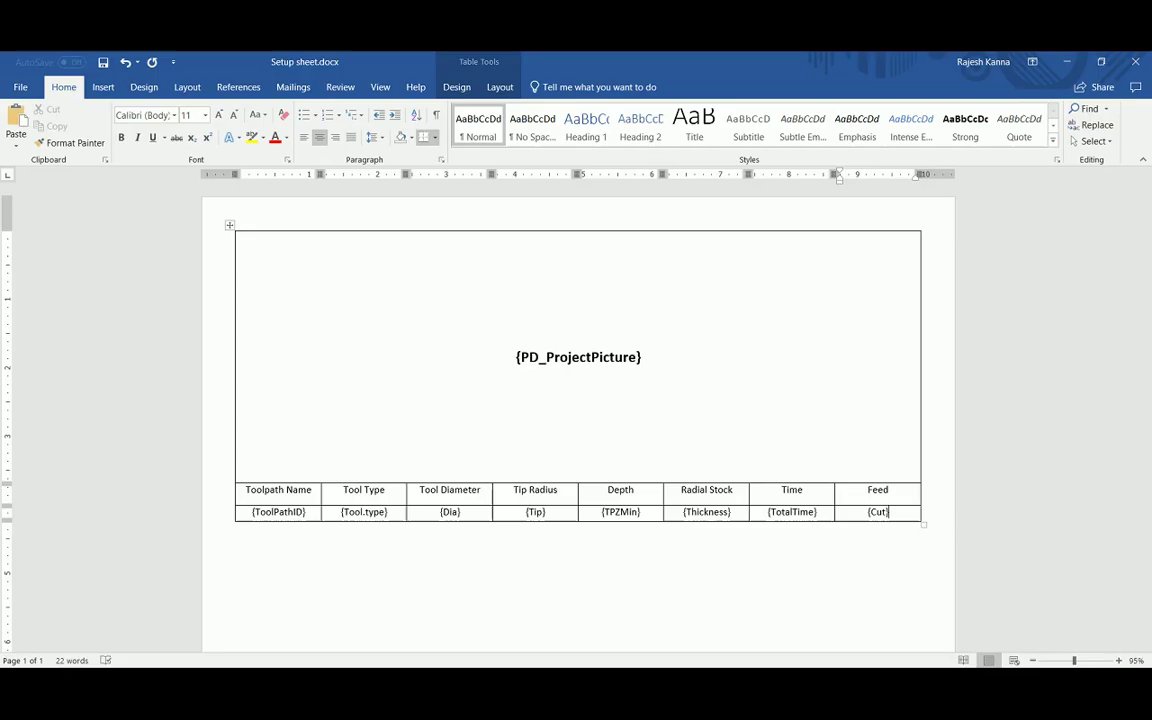
click(102, 64)
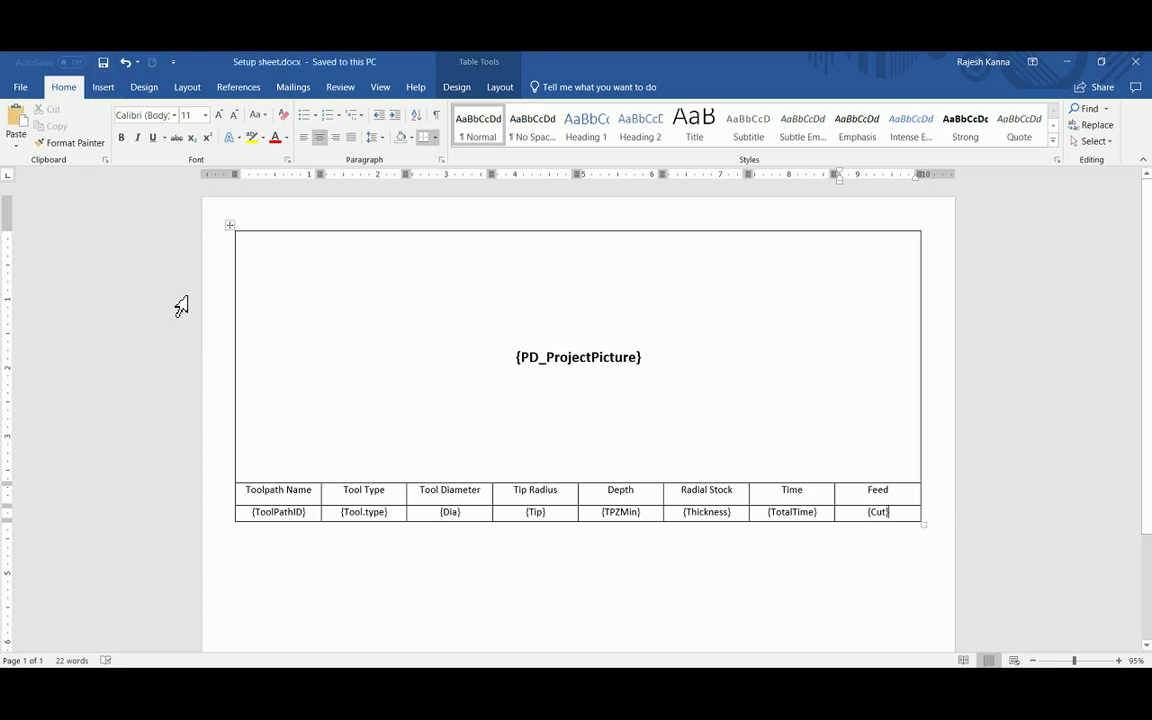
Step: Save a copy of the document on the Desktop as a Web Page (*.htm;*.html) named Setup sheet1.htm
click(24, 90)
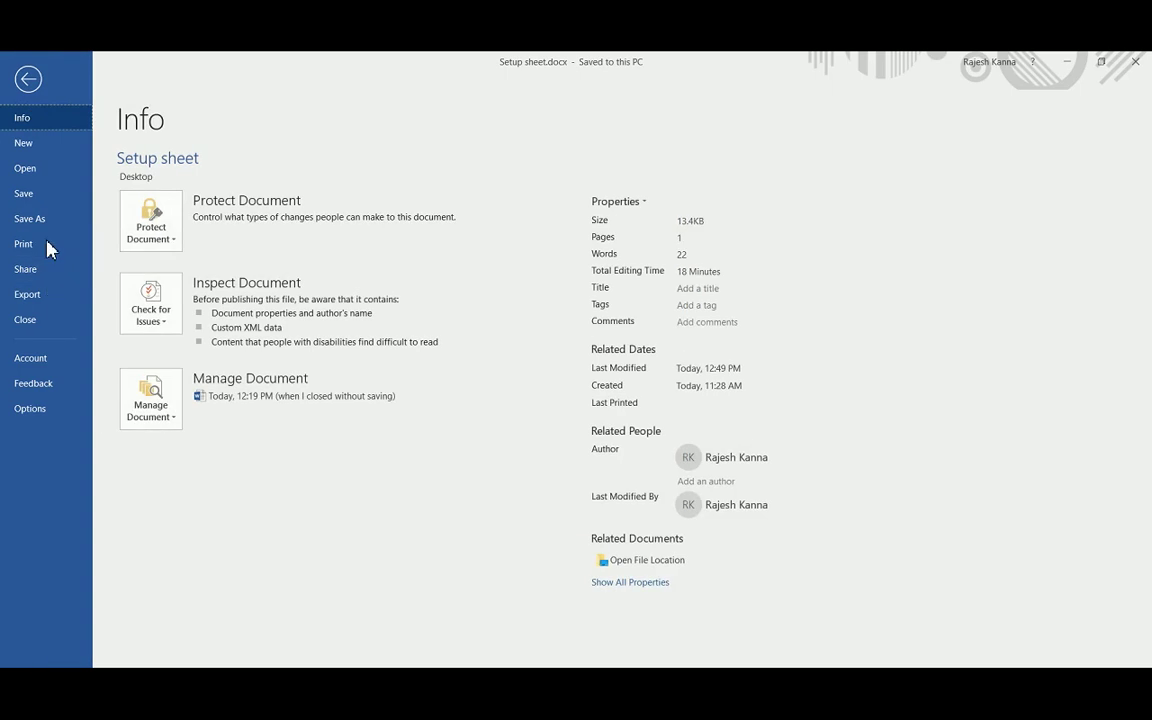
click(40, 216)
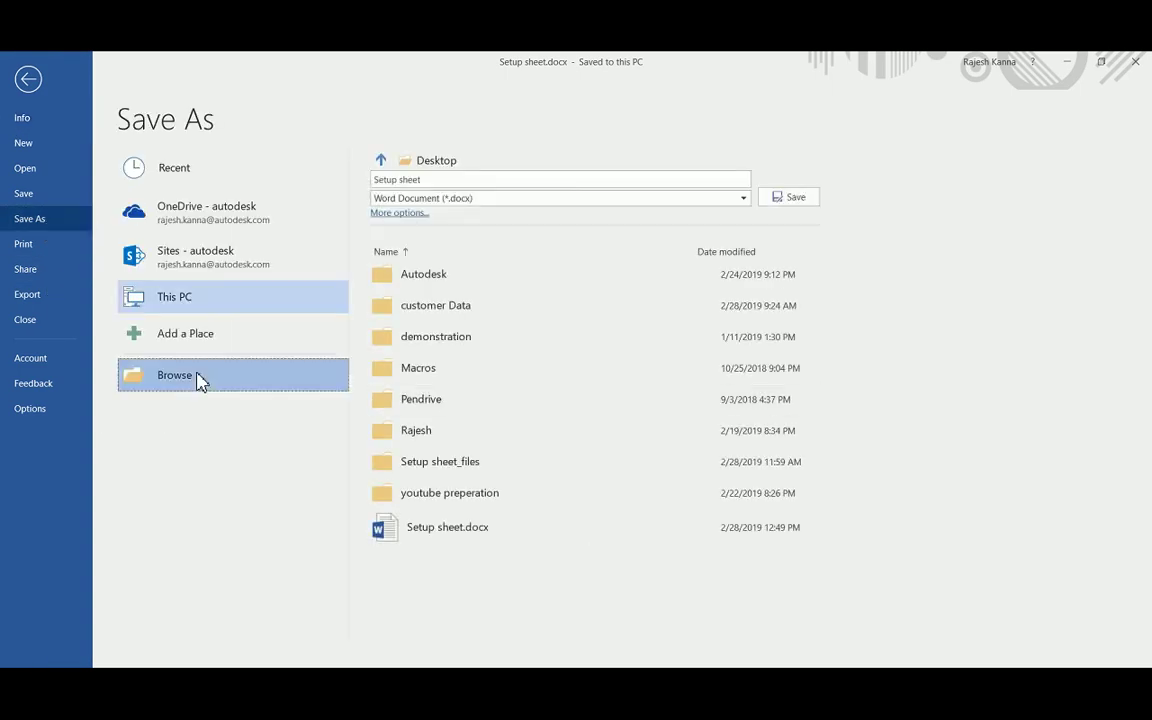
click(198, 380)
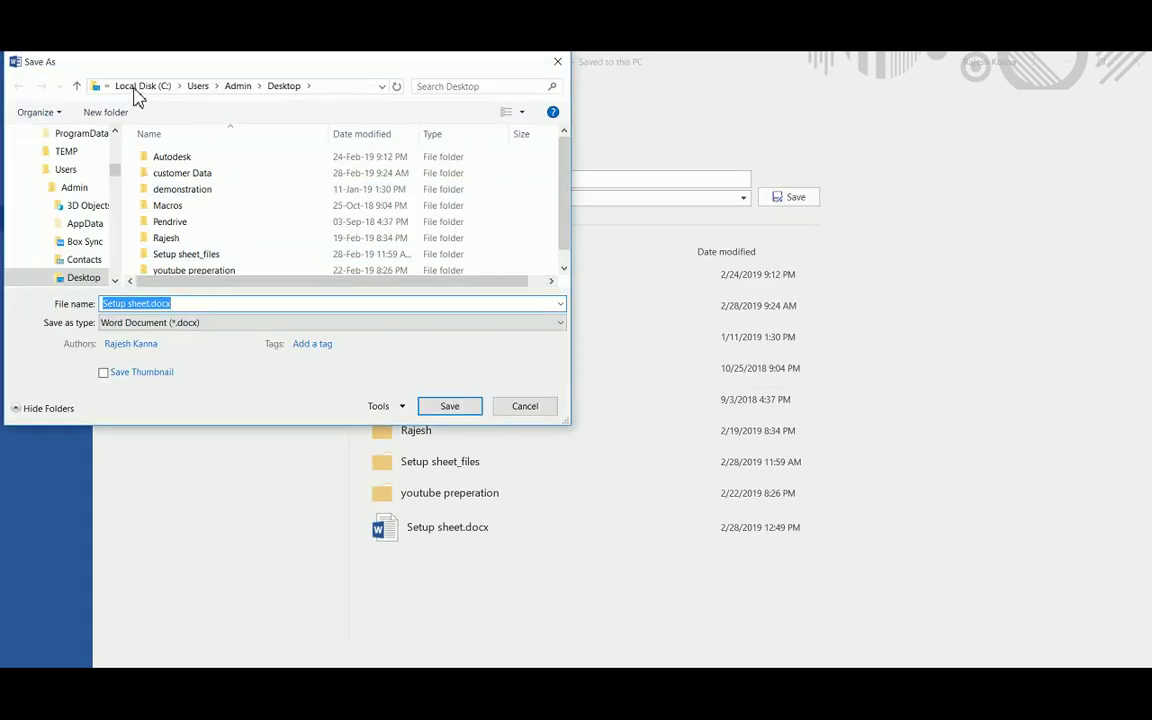
click(193, 322)
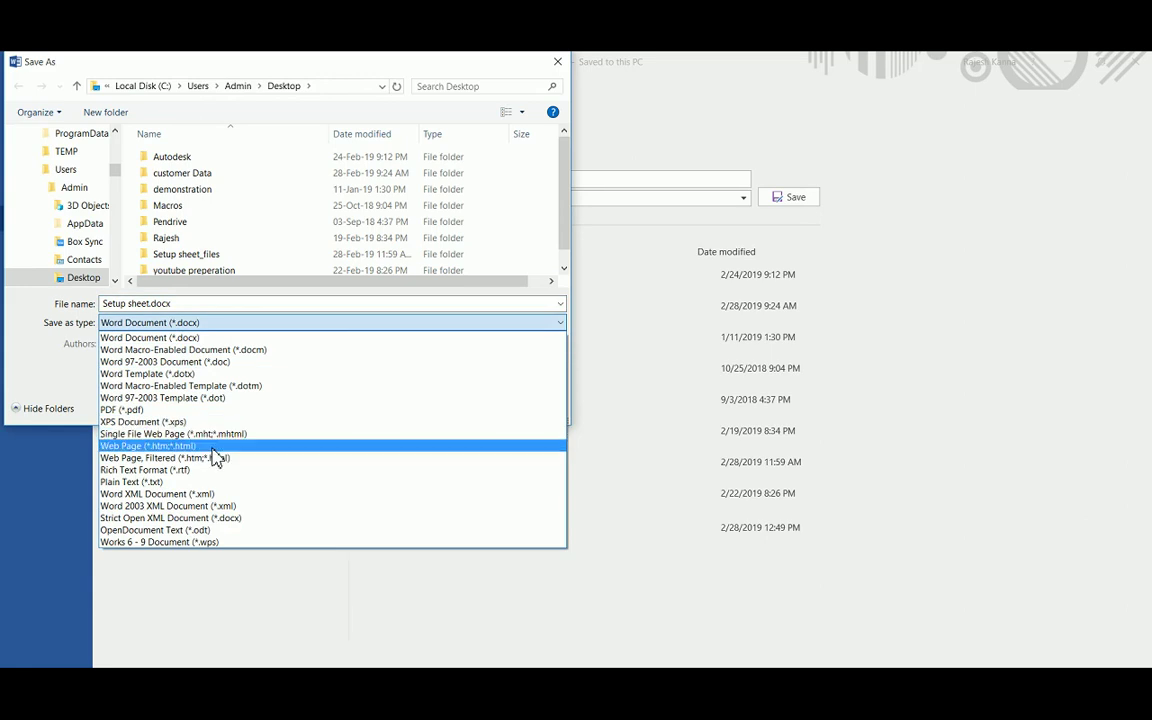
click(212, 446)
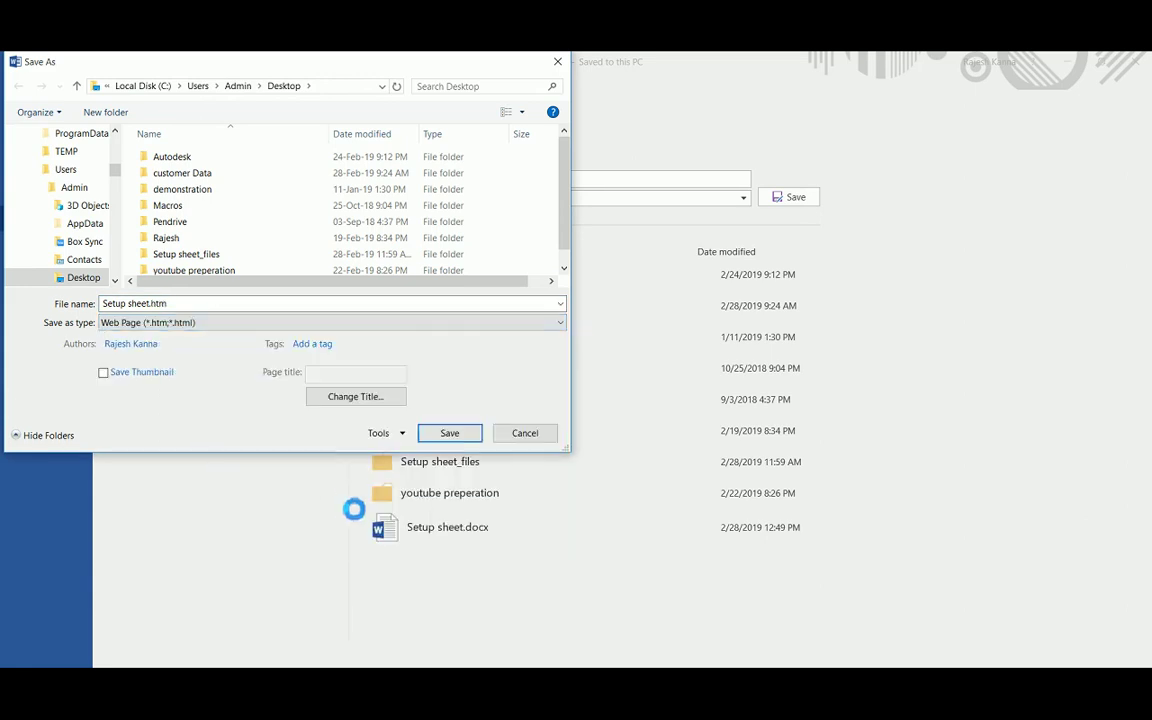
drag(167, 305, 103, 305)
click(155, 308)
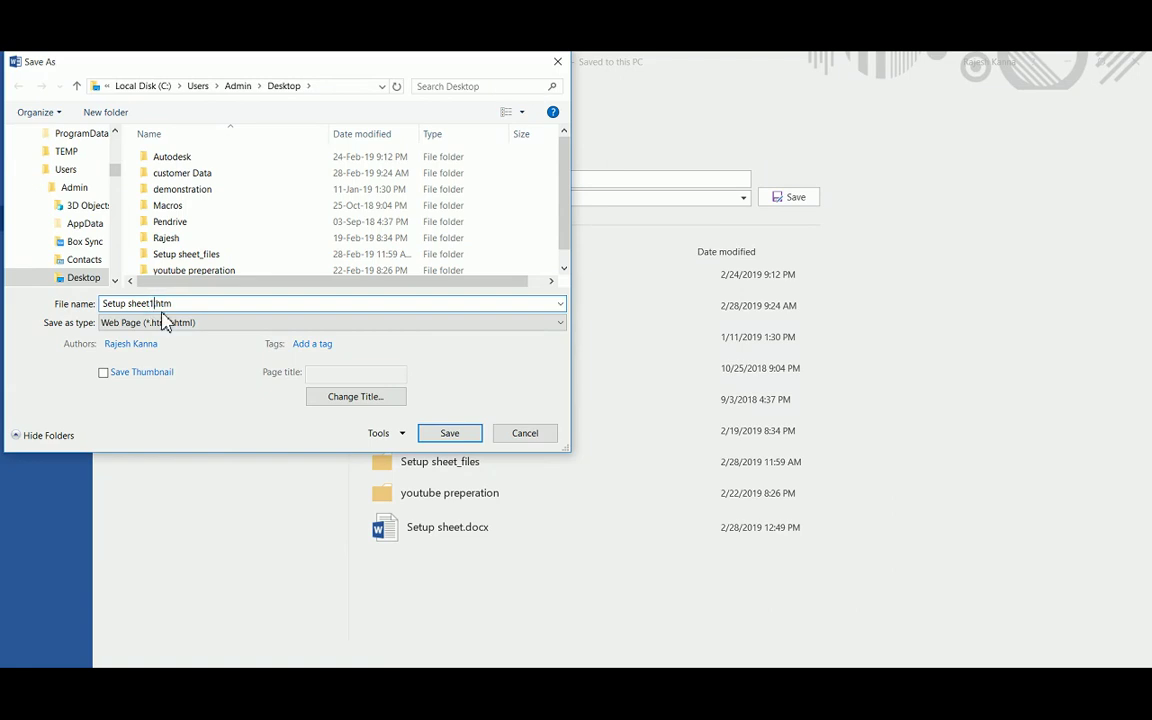
click(440, 436)
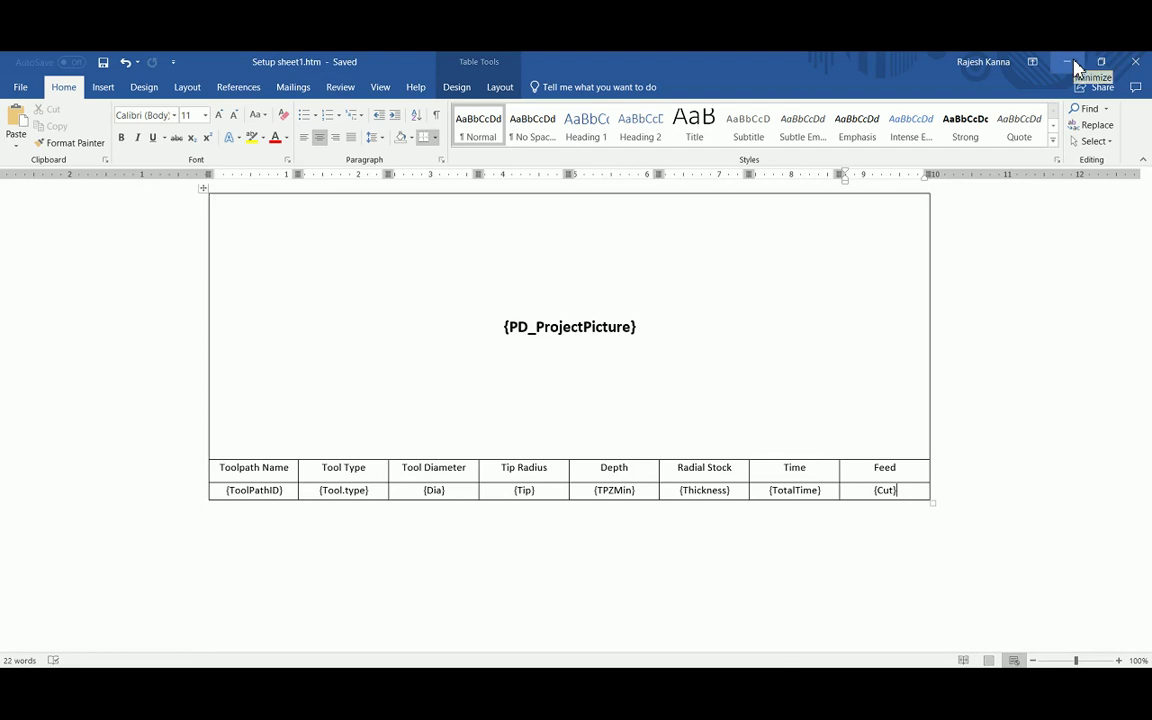
Step: Switch to Setup sheet1.htm in Notepad++ and examine the table code from the {PD_ProjectPicture} placeholder through the column headings
click(1072, 63)
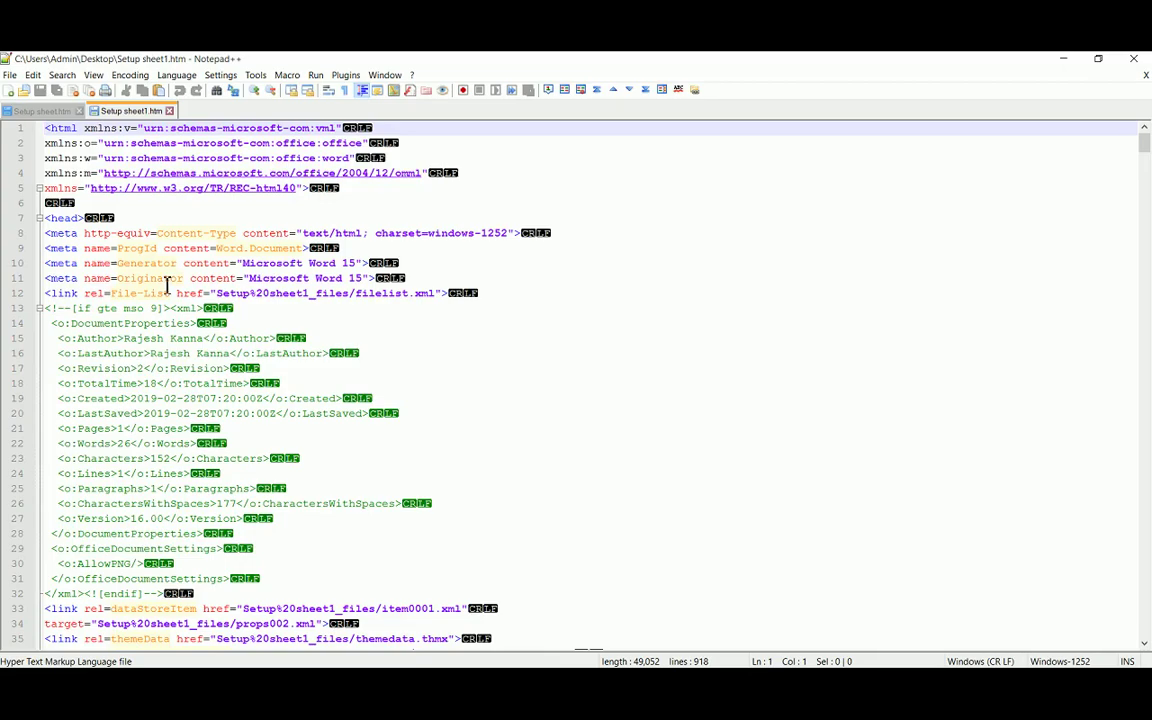
scroll(260, 375, down, 20)
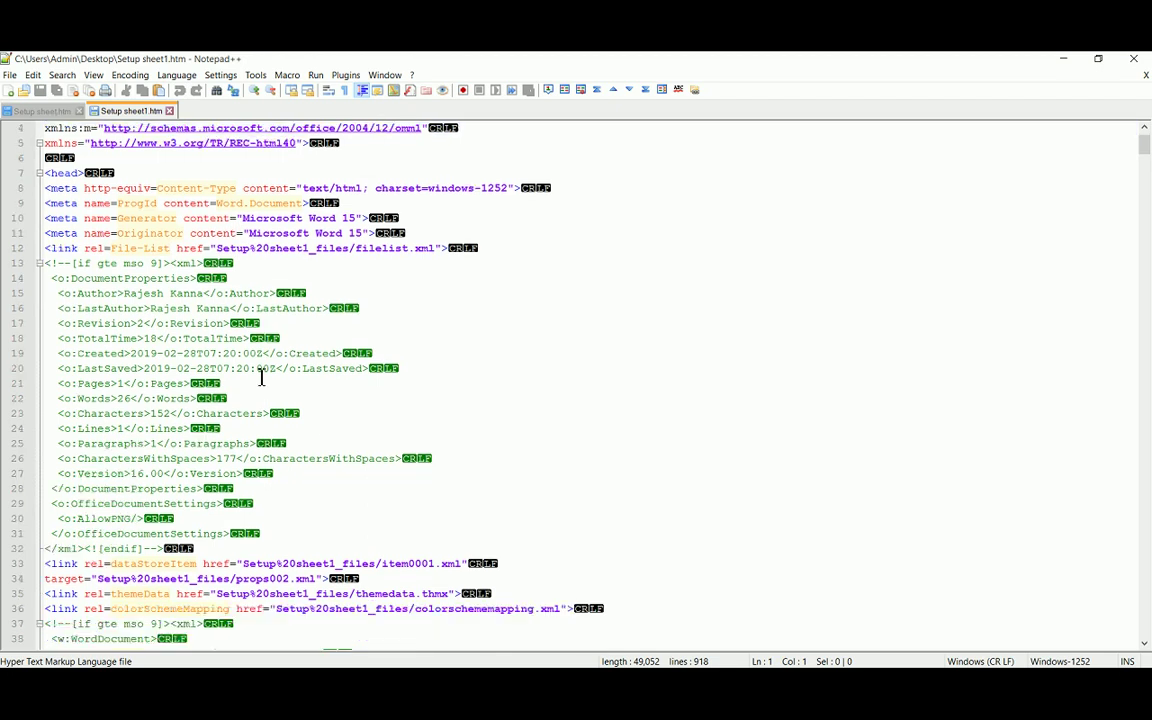
scroll(262, 378, down, 20)
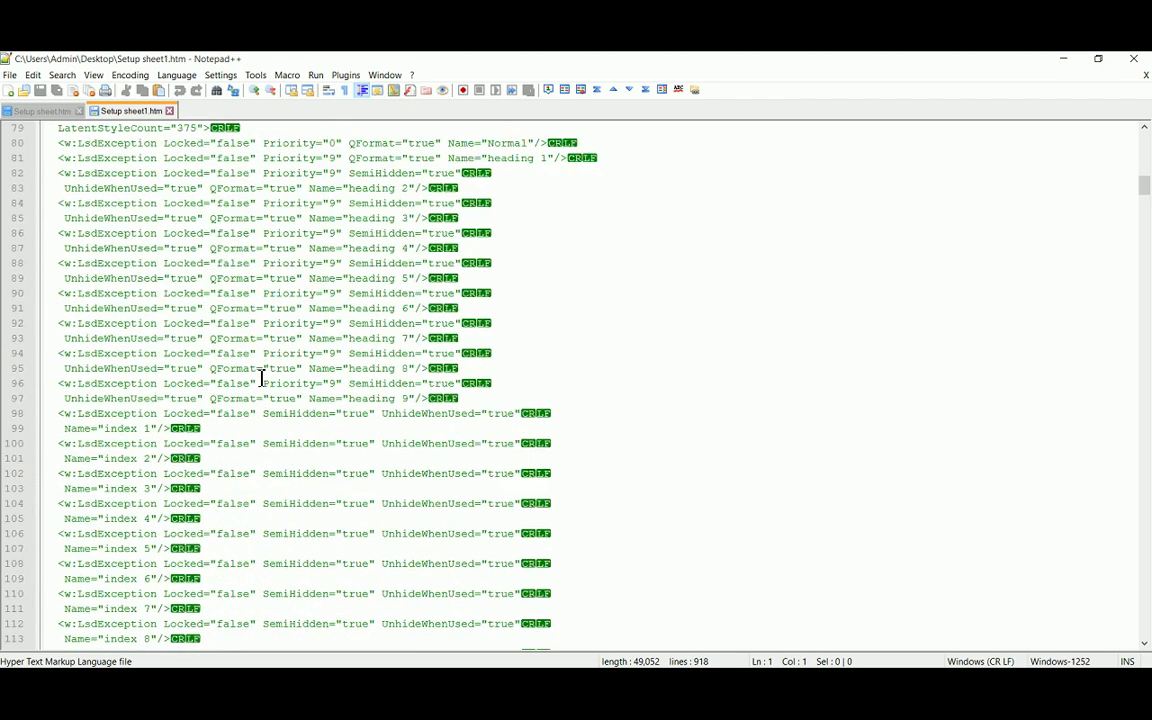
scroll(298, 386, down, 20)
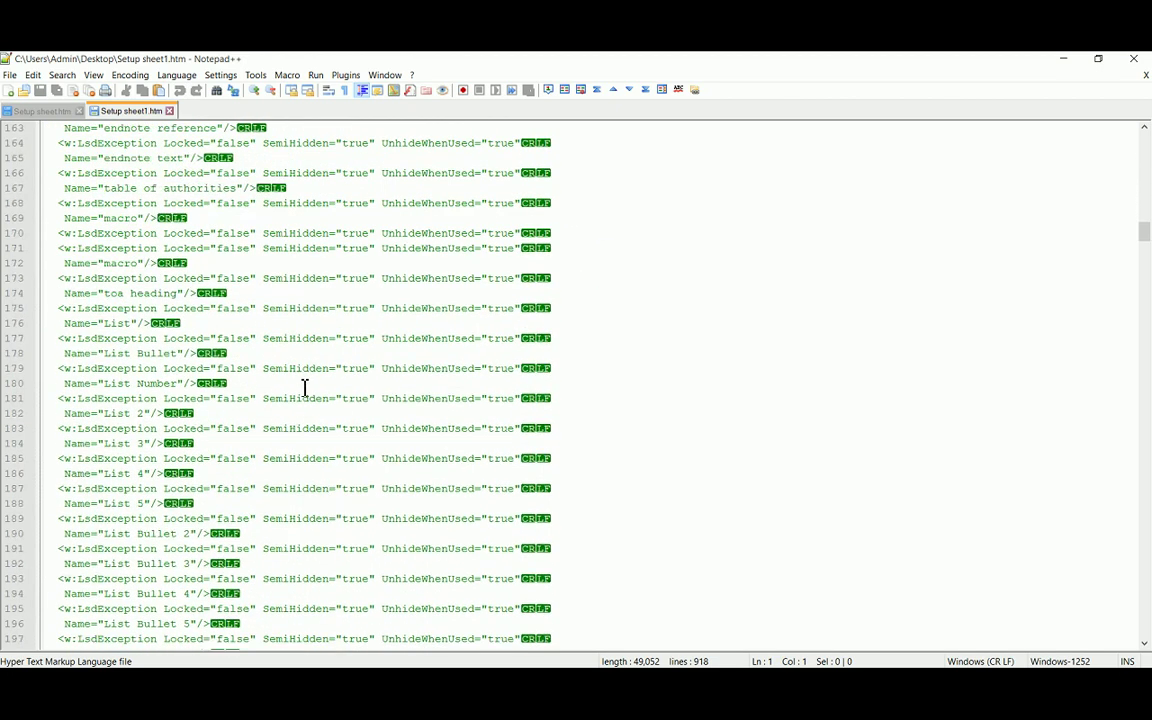
scroll(304, 388, down, 20)
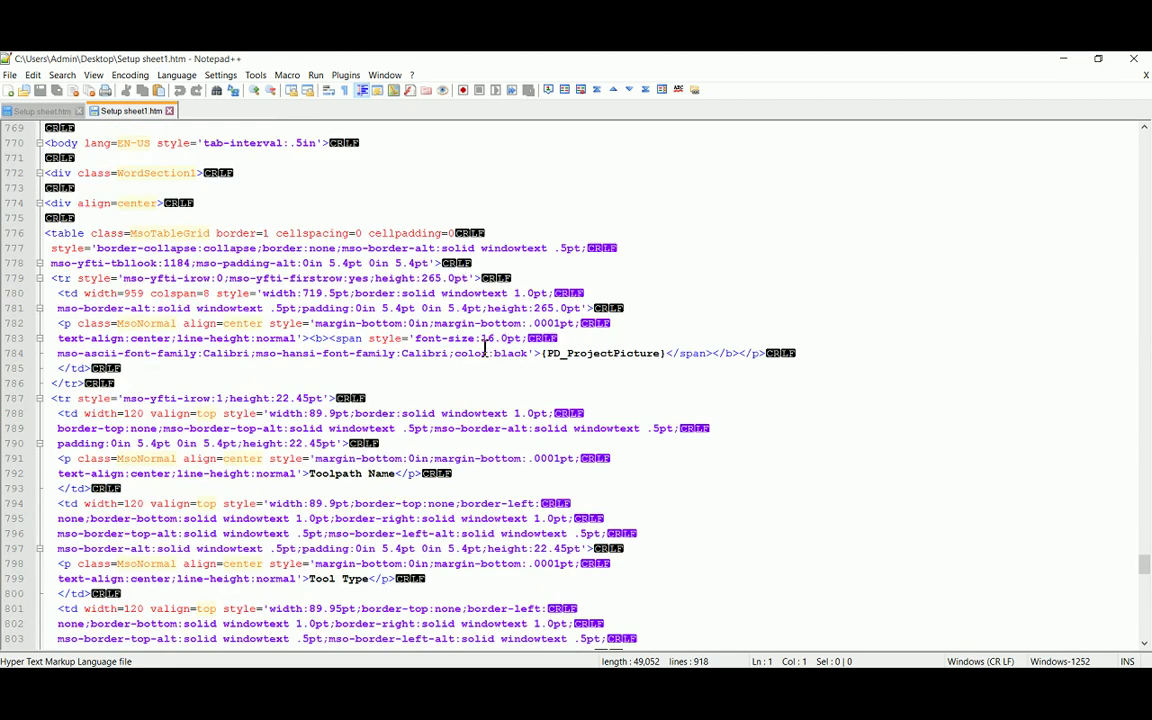
drag(549, 355, 668, 358)
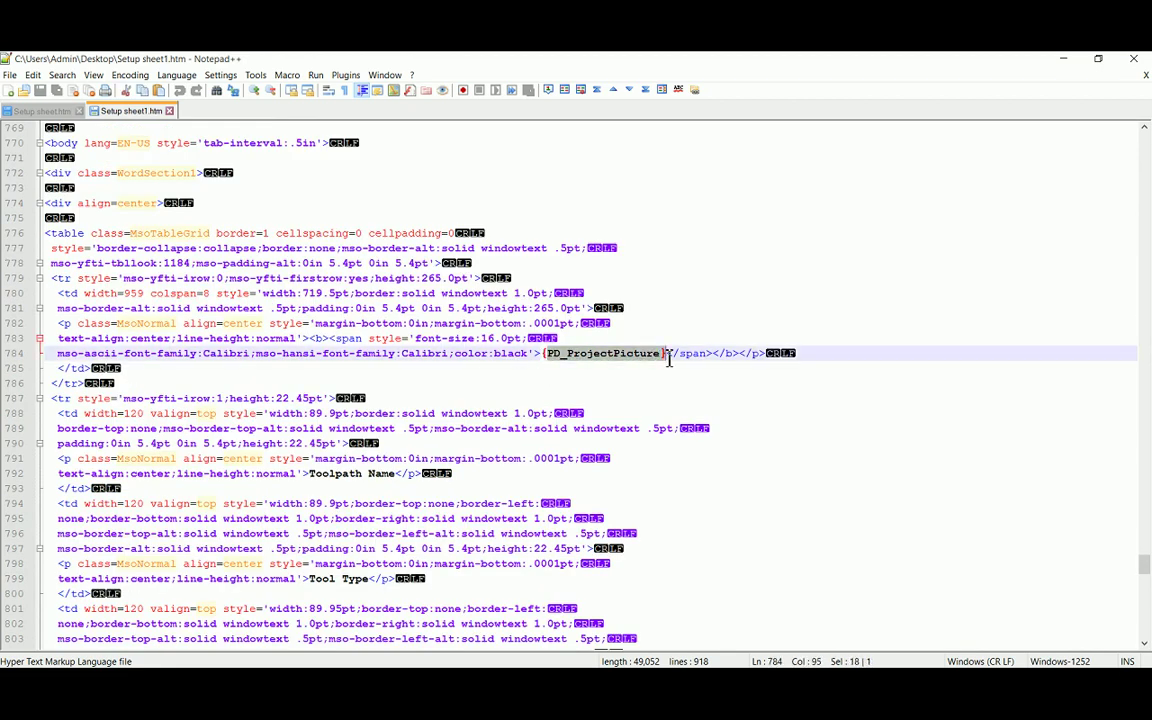
click(494, 402)
scroll(440, 400, down, 7)
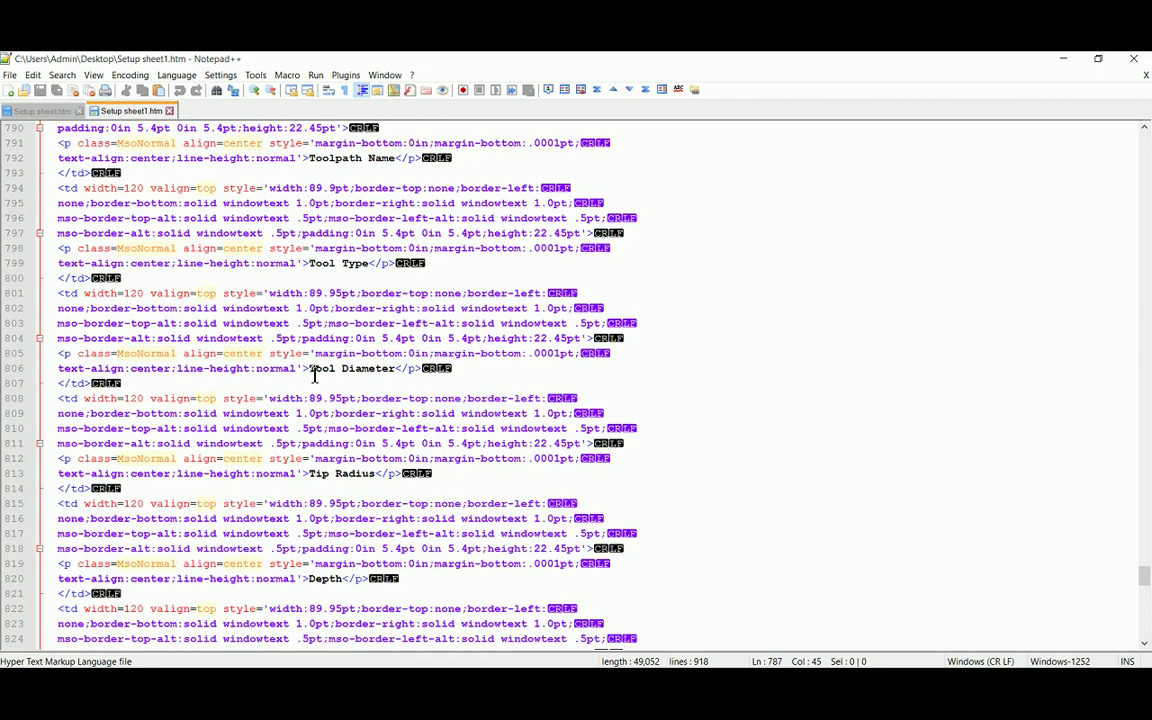
click(314, 370)
scroll(647, 641, down, 8)
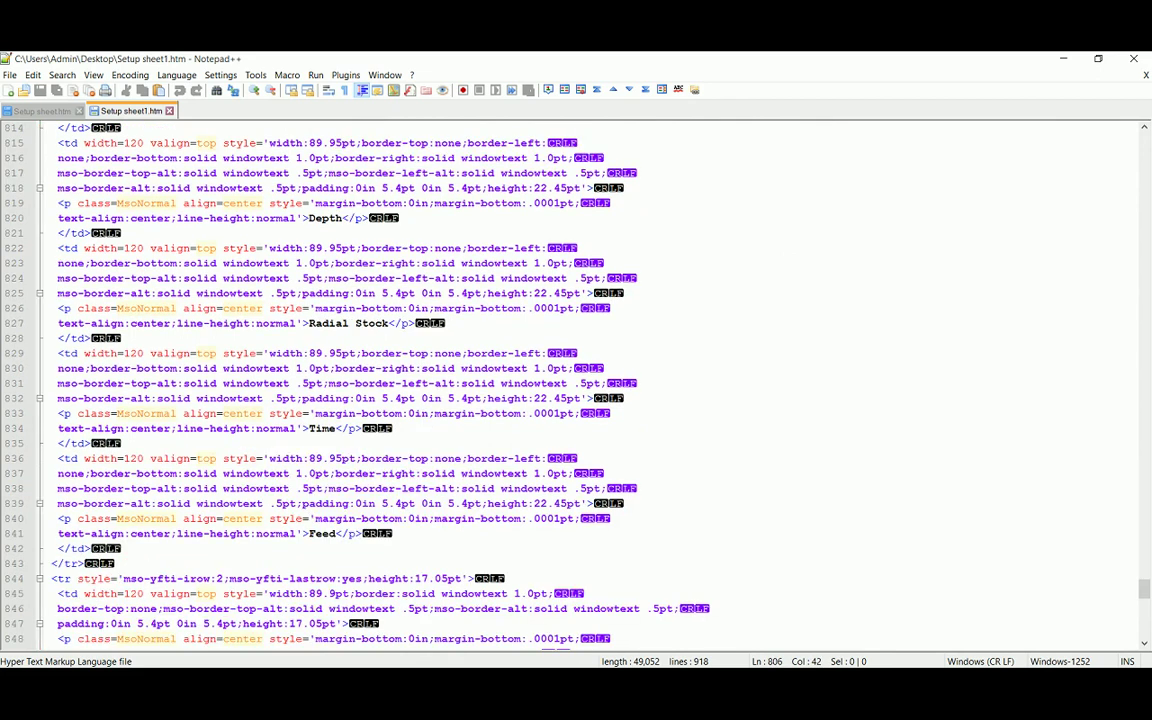
Step: Compare the Feed column in Word with the Notepad++ code and locate where the heading row ends and the placeholder row begins
key(alt+Tab)
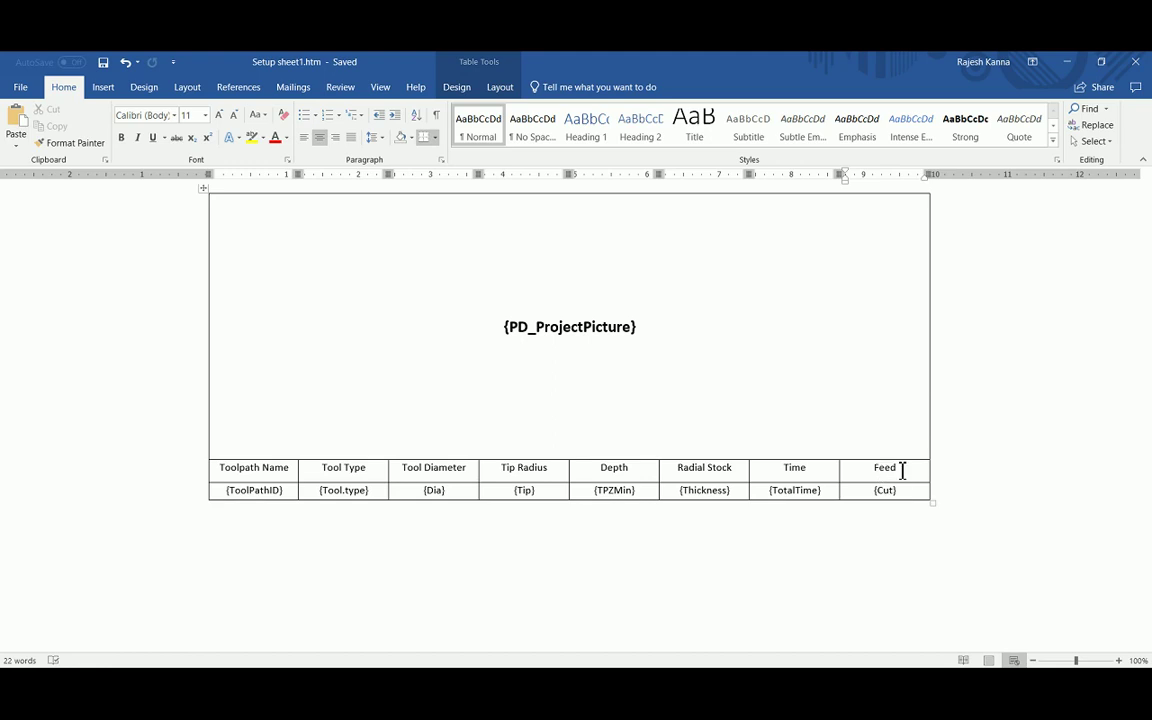
click(910, 525)
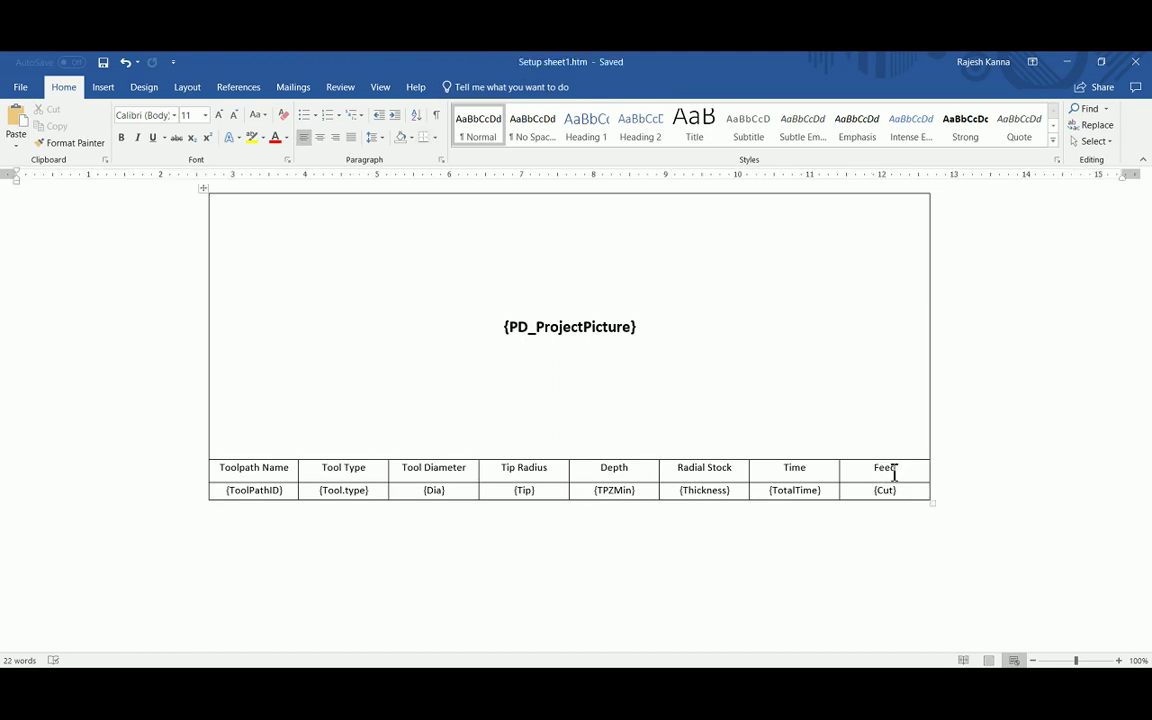
key(alt+Tab)
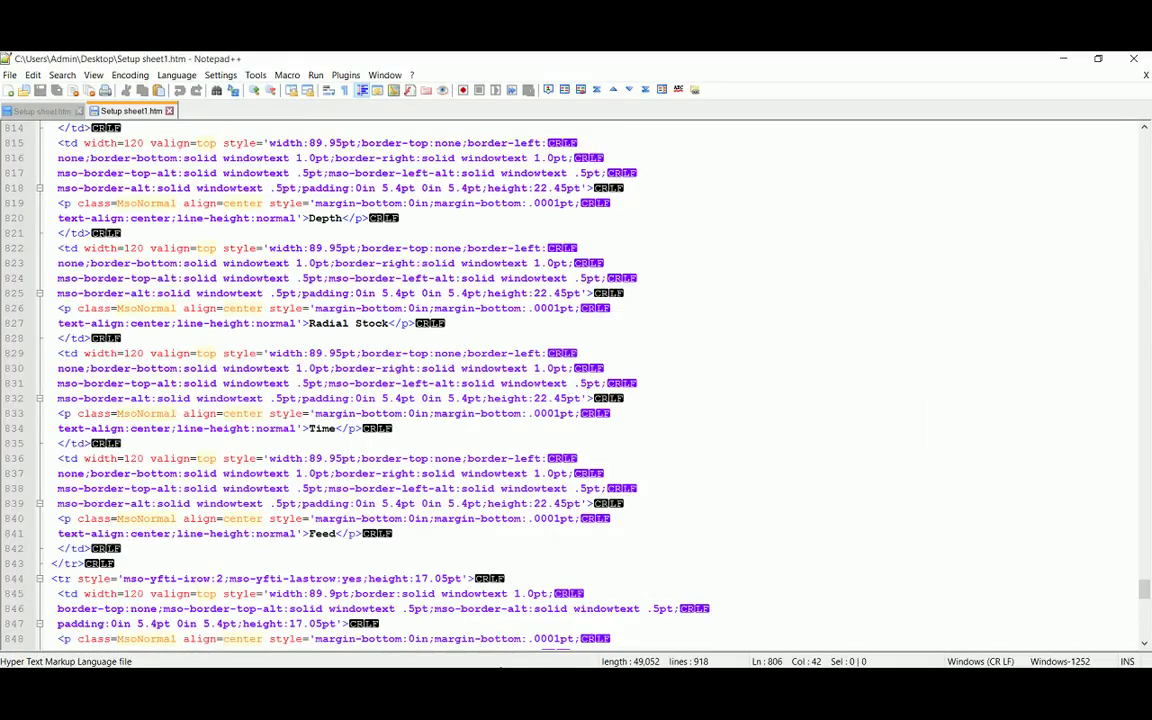
click(337, 533)
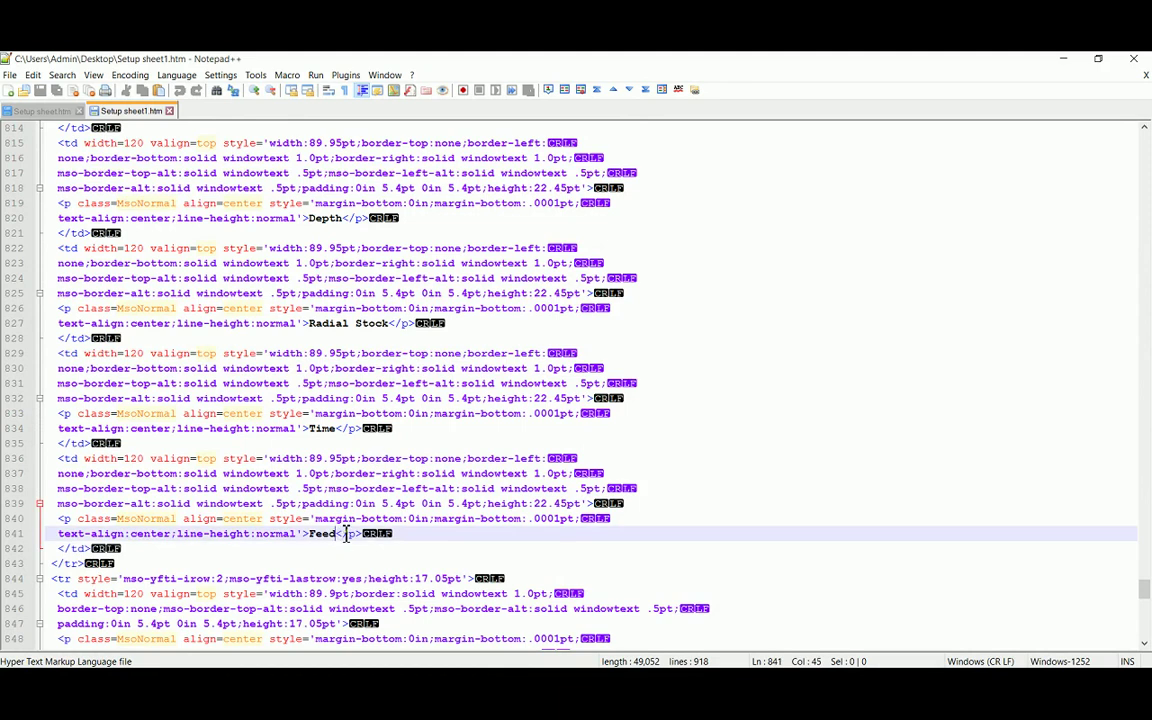
scroll(215, 510, down, 1)
scroll(215, 510, down, 1)
scroll(311, 492, down, 3)
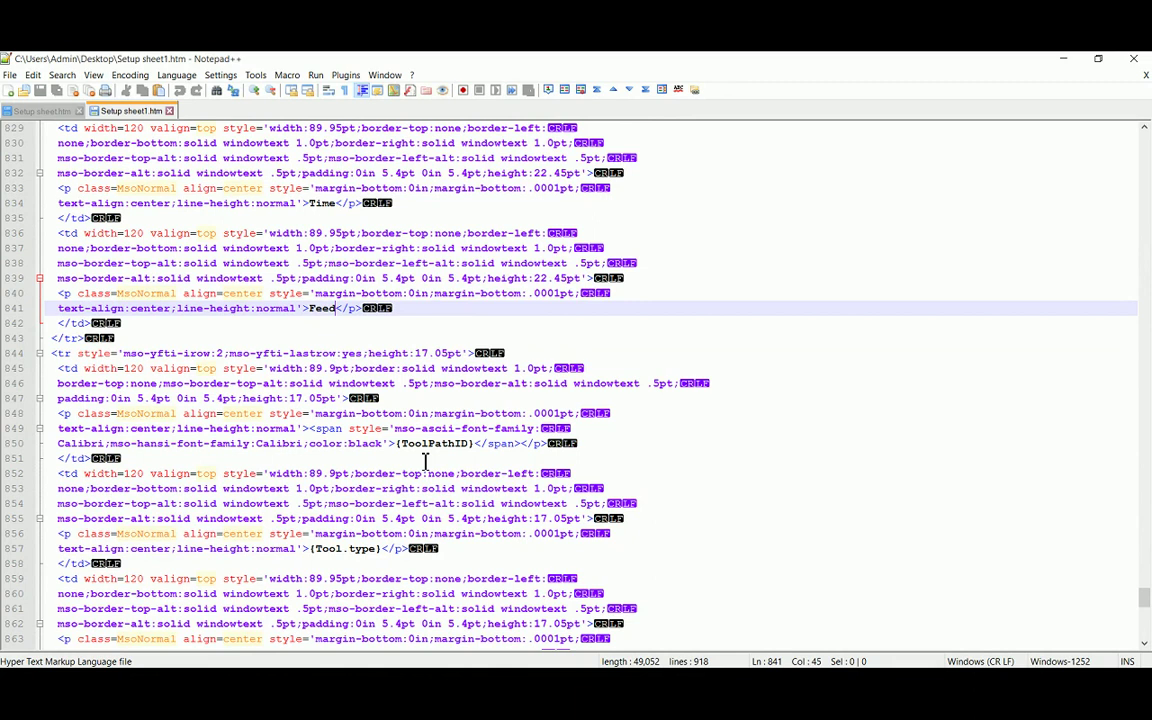
Step: Switch to Setup sheet.htm and copy the <summaryrow> tag that follows the Remarks heading cell
click(42, 111)
scroll(292, 432, up, 16)
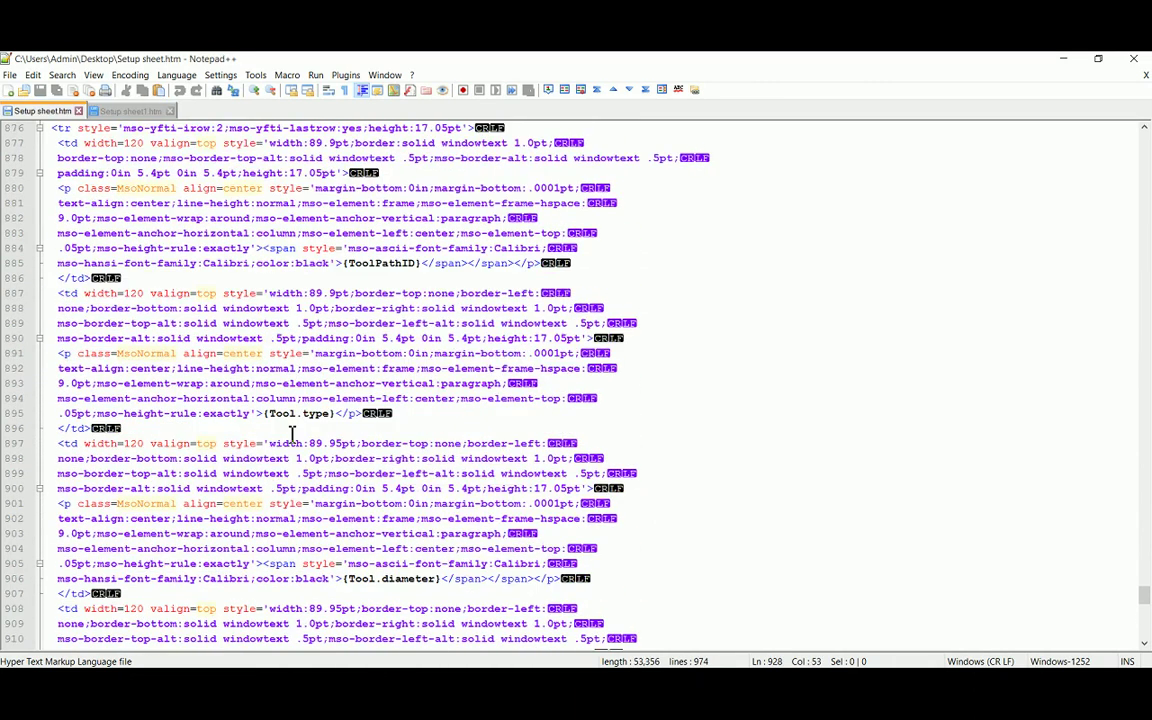
scroll(292, 432, up, 12)
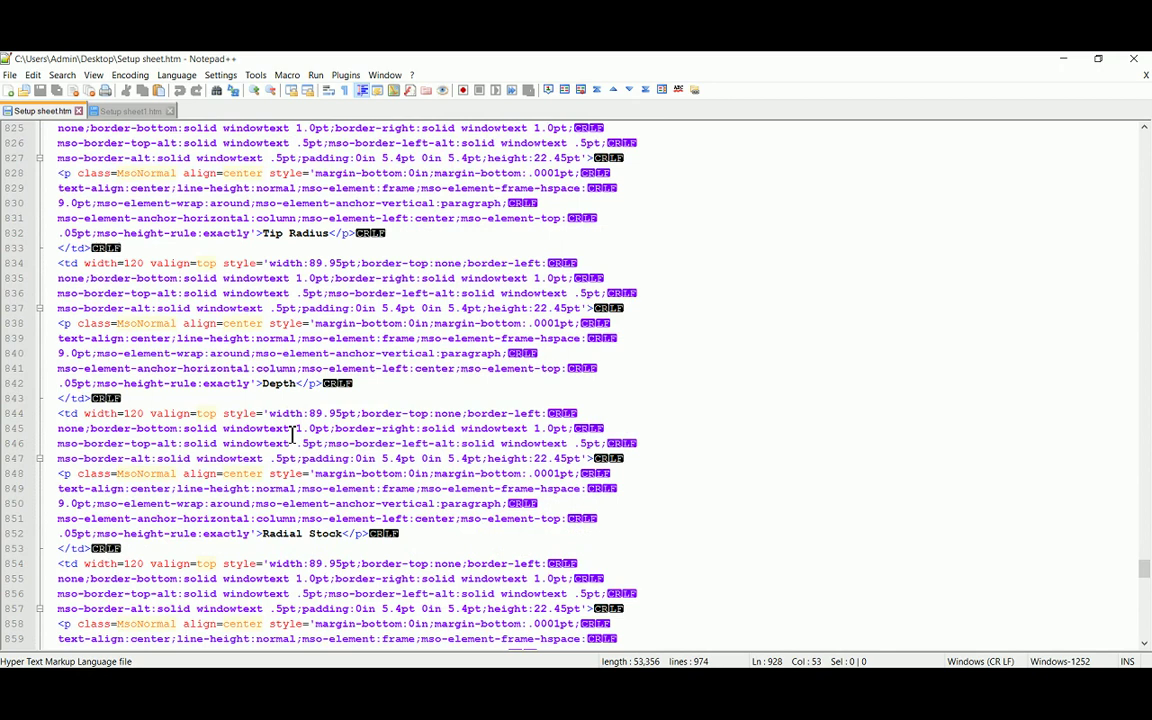
scroll(292, 432, down, 9)
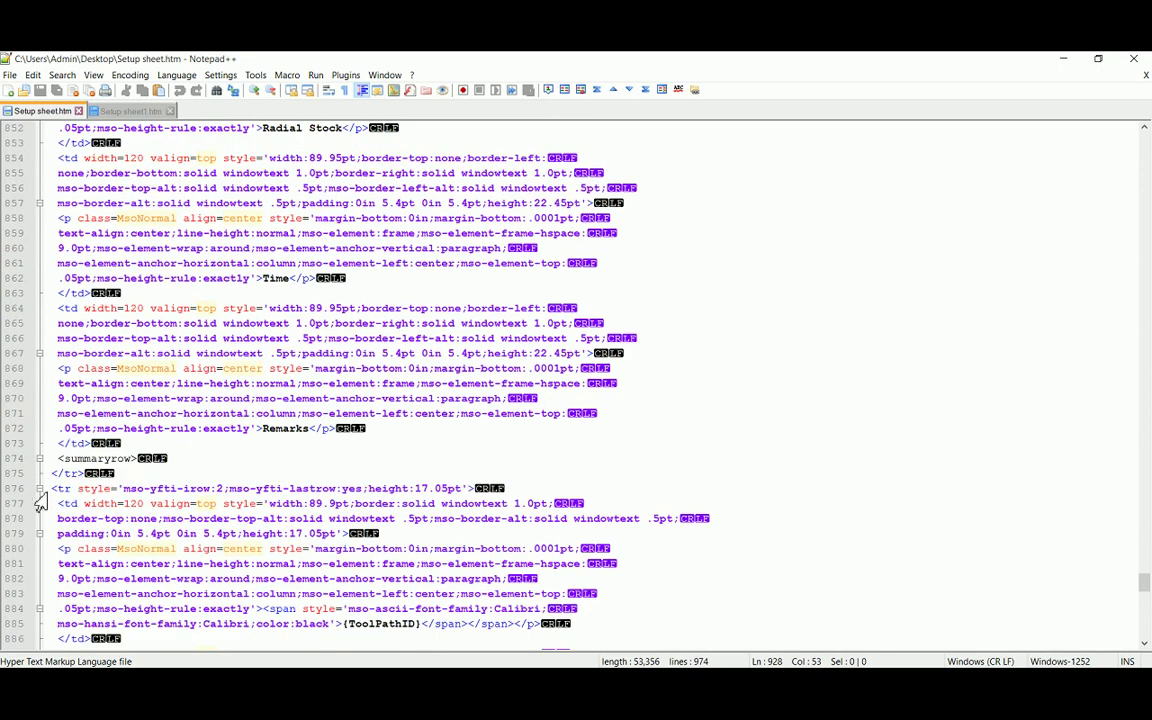
drag(62, 462, 101, 465)
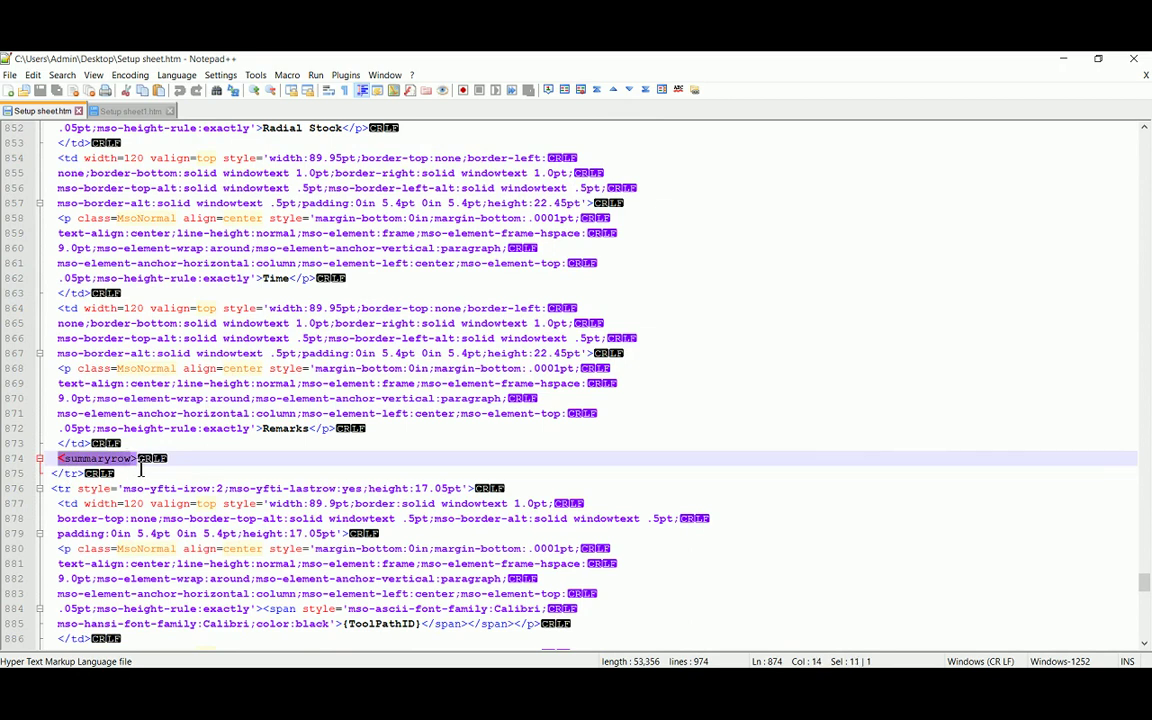
key(shift+Right)
key(ctrl+c)
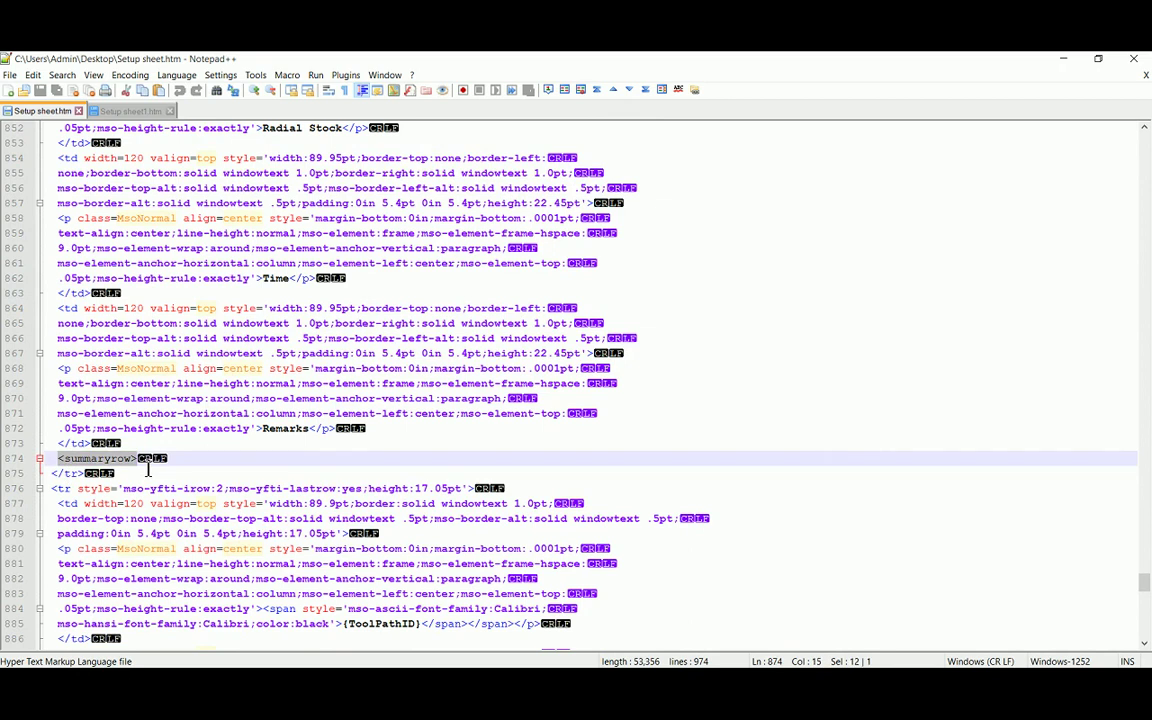
Step: In Setup sheet1.htm, paste the <summaryrow> tag on a new line after the Feed heading cell's closing </td>
click(120, 110)
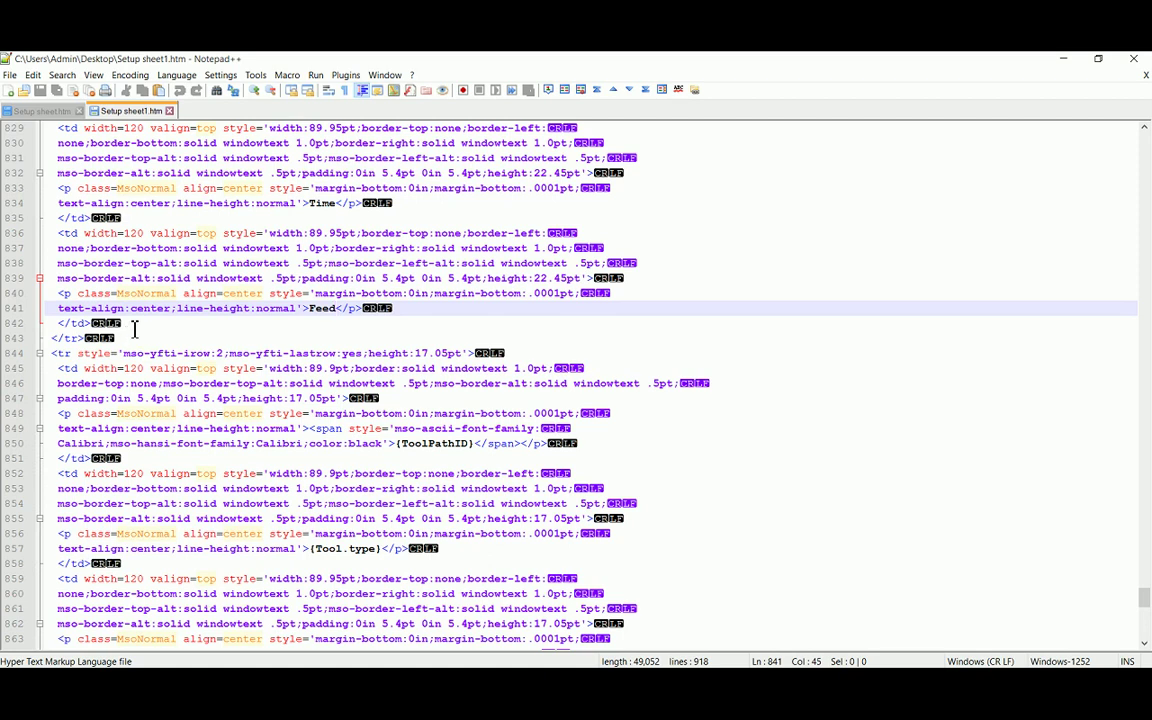
click(134, 326)
key(Return)
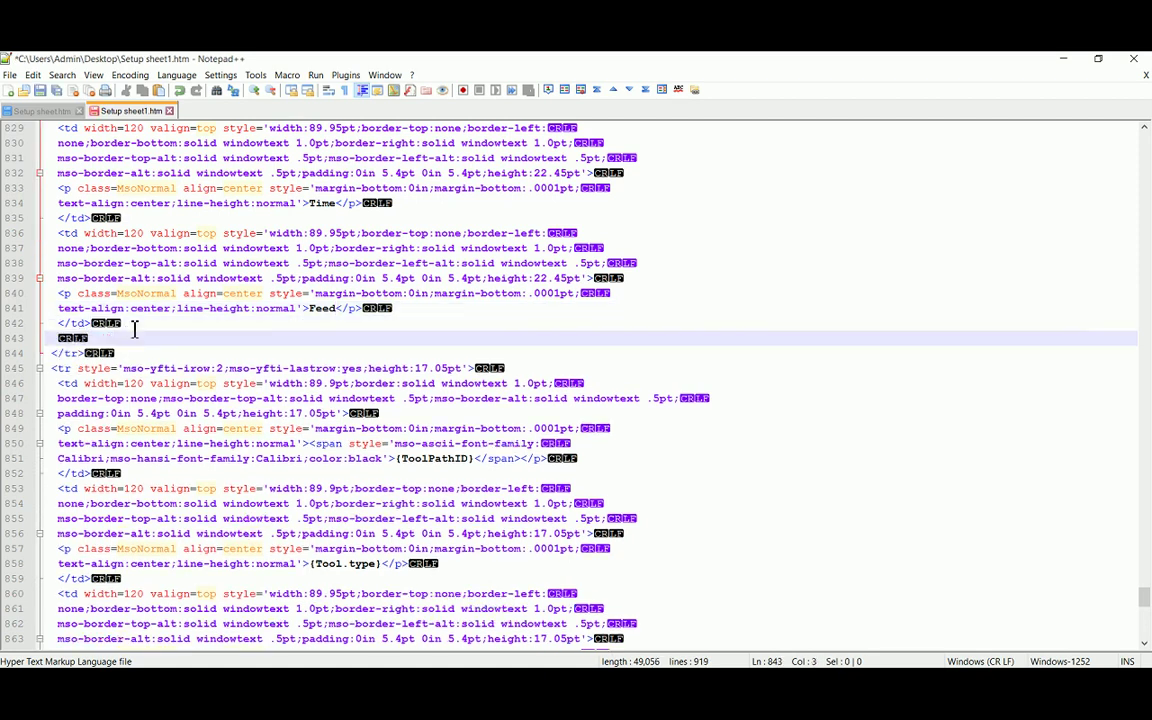
key(ctrl+v)
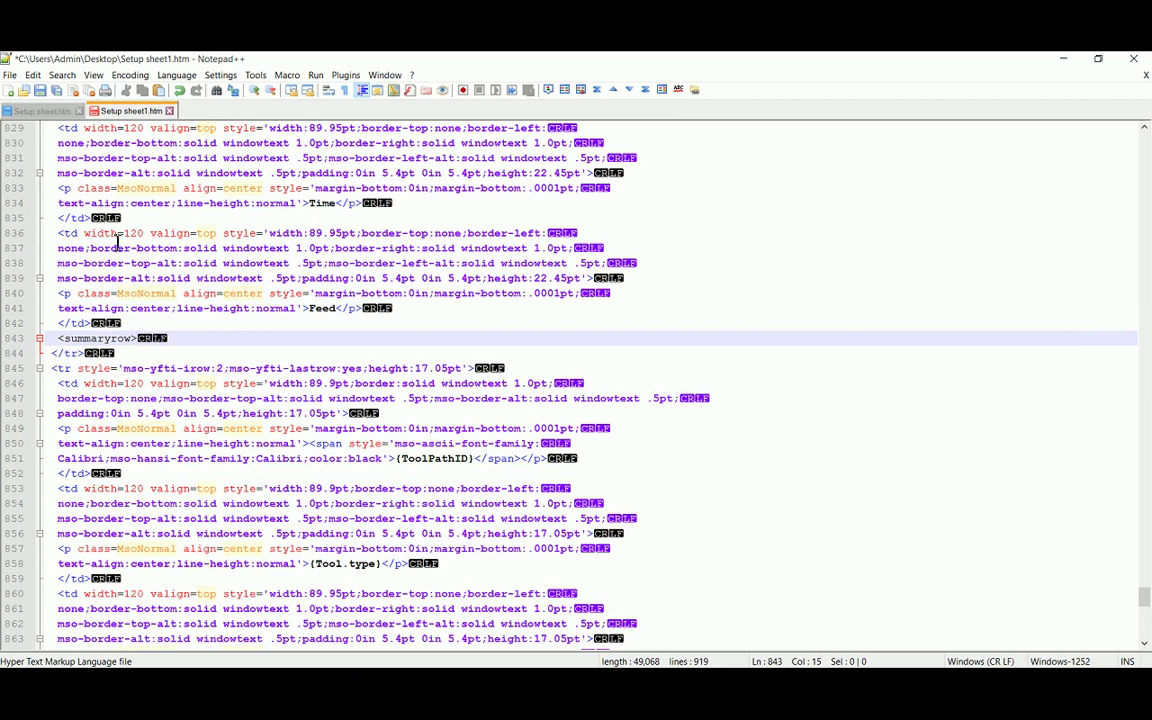
Step: Return to Setup sheet.htm and copy the closing </summaryrow> tag just above </table>
click(60, 110)
scroll(154, 411, down, 15)
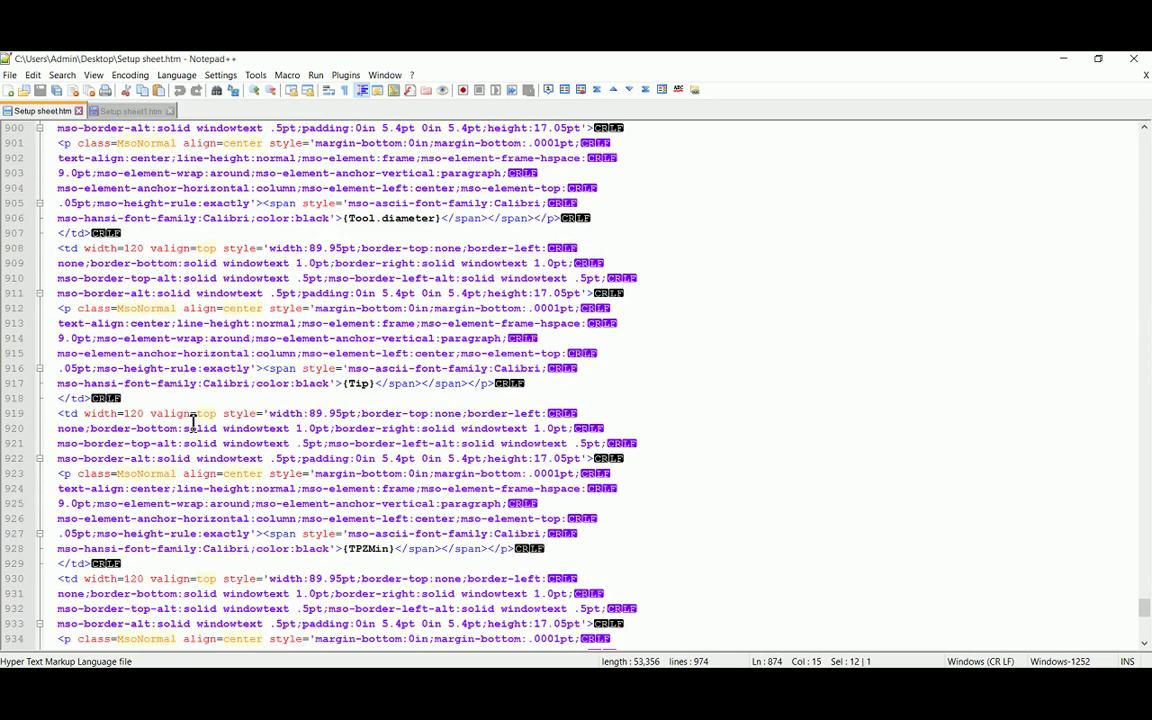
scroll(193, 420, down, 13)
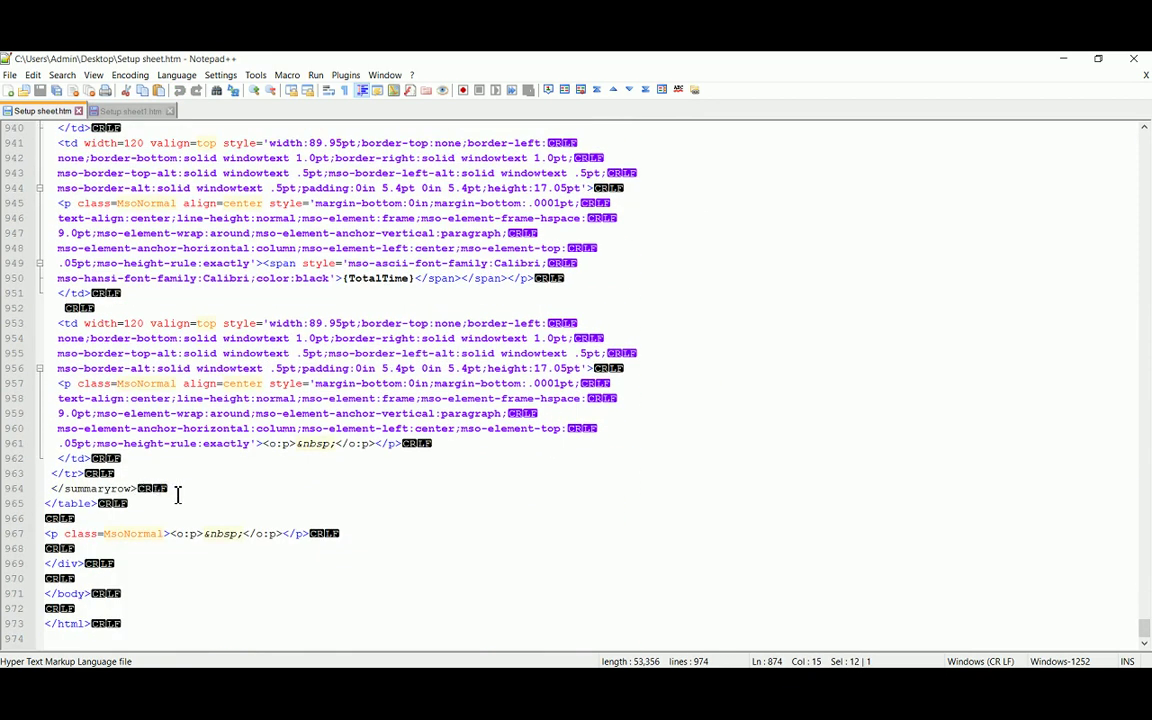
drag(178, 495, 46, 497)
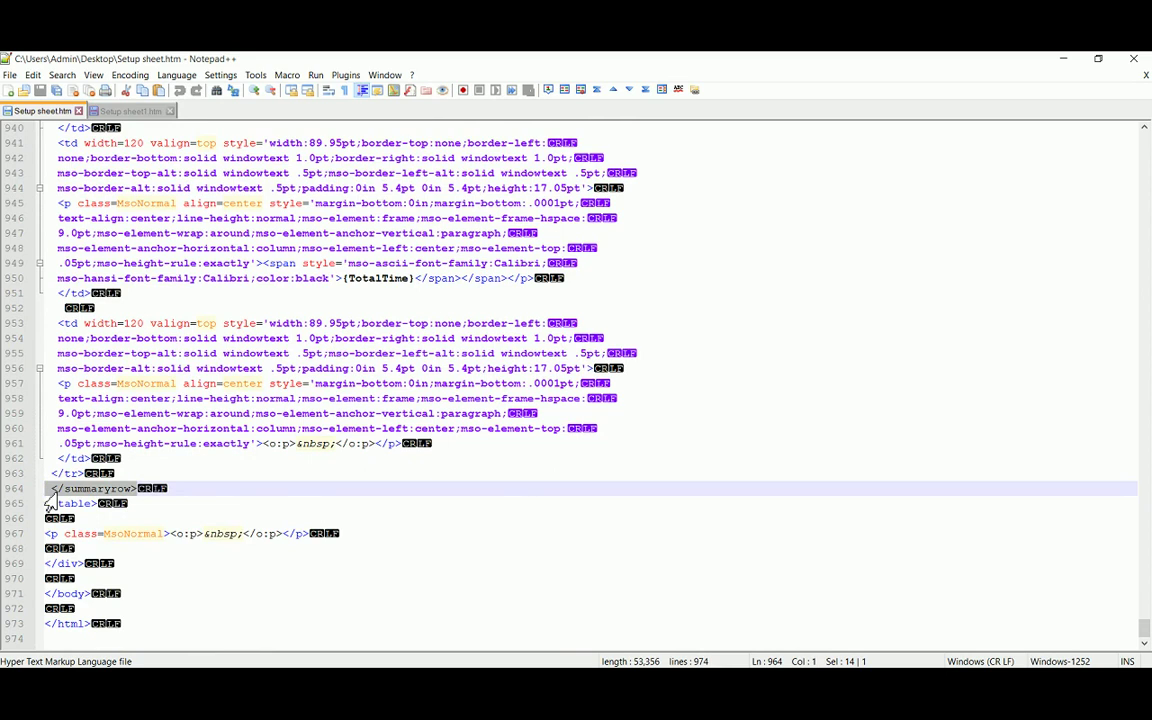
Step: In Setup sheet1.htm, paste </summaryrow> on a new line between the {Cut} row's closing </tr> and </table>
click(120, 108)
scroll(190, 400, down, 17)
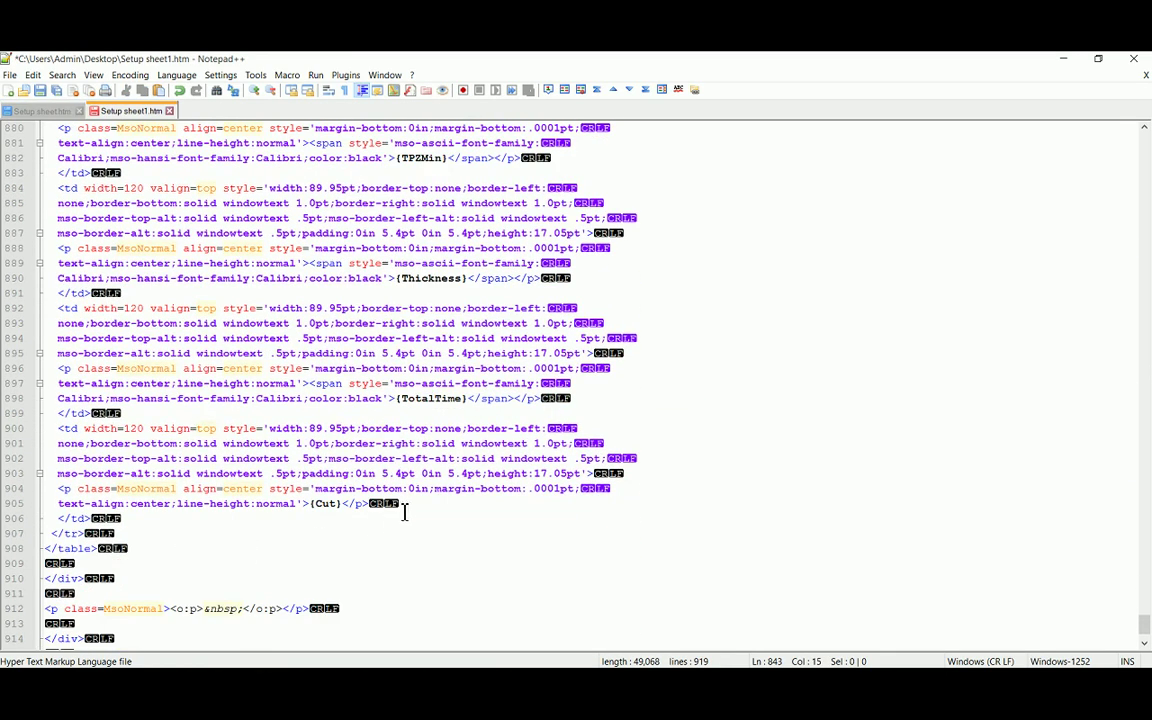
click(410, 508)
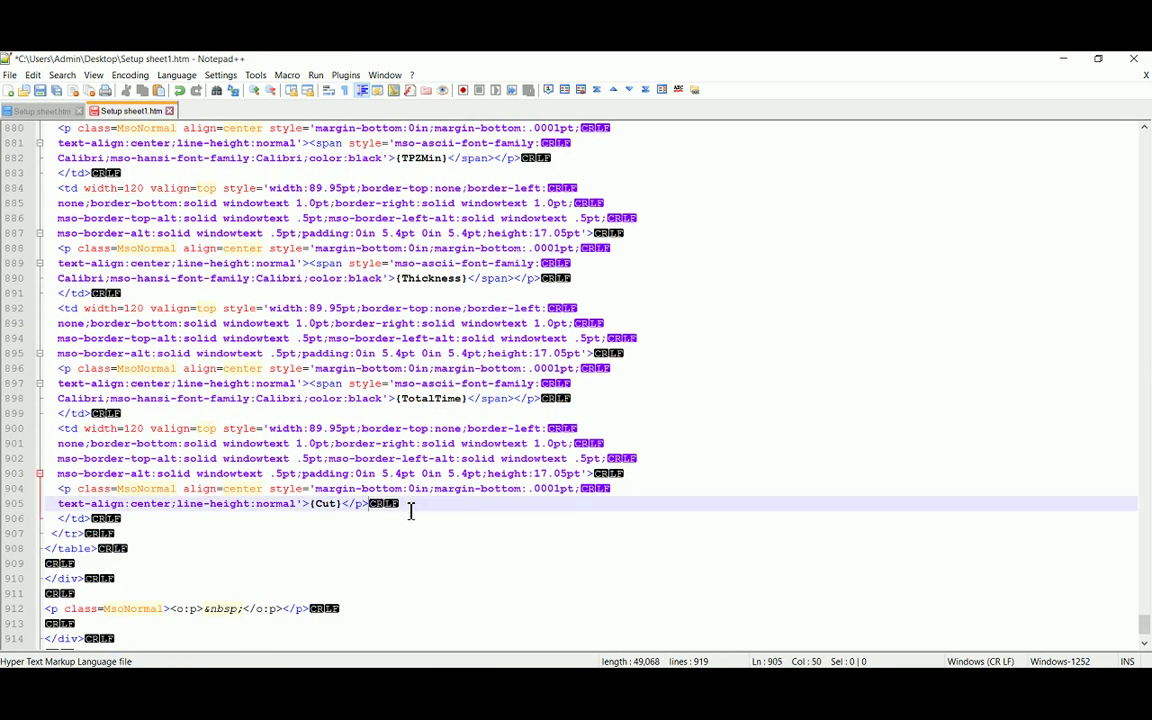
click(127, 537)
key(Return)
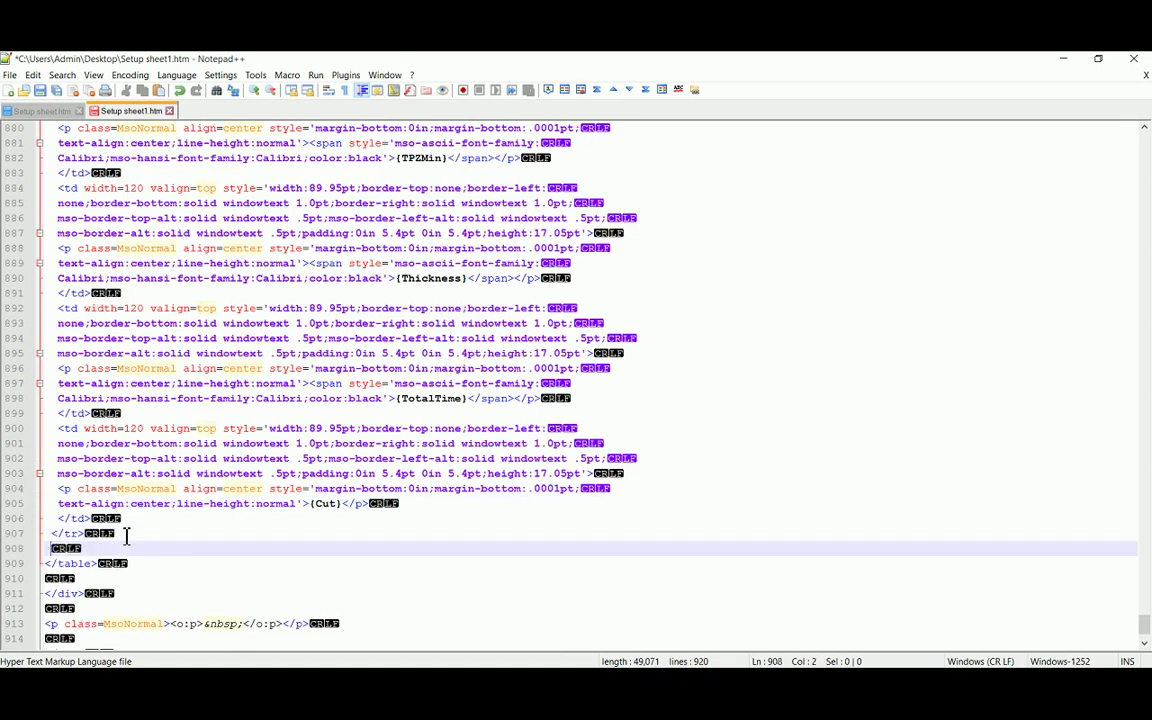
key(ctrl+v)
Step: Switch to PowerMill and set the Project Summary template in the NC Programs setup sheet paths to Setup sheet1.htm from the Desktop
click(40, 111)
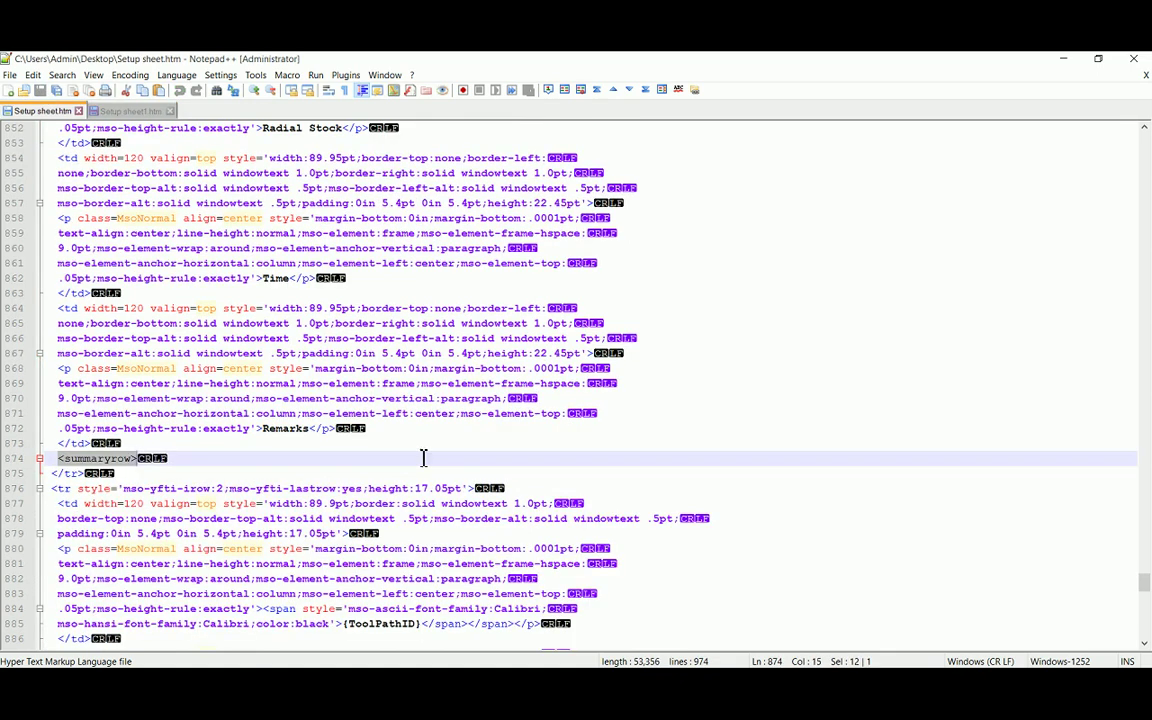
key(alt+Tab)
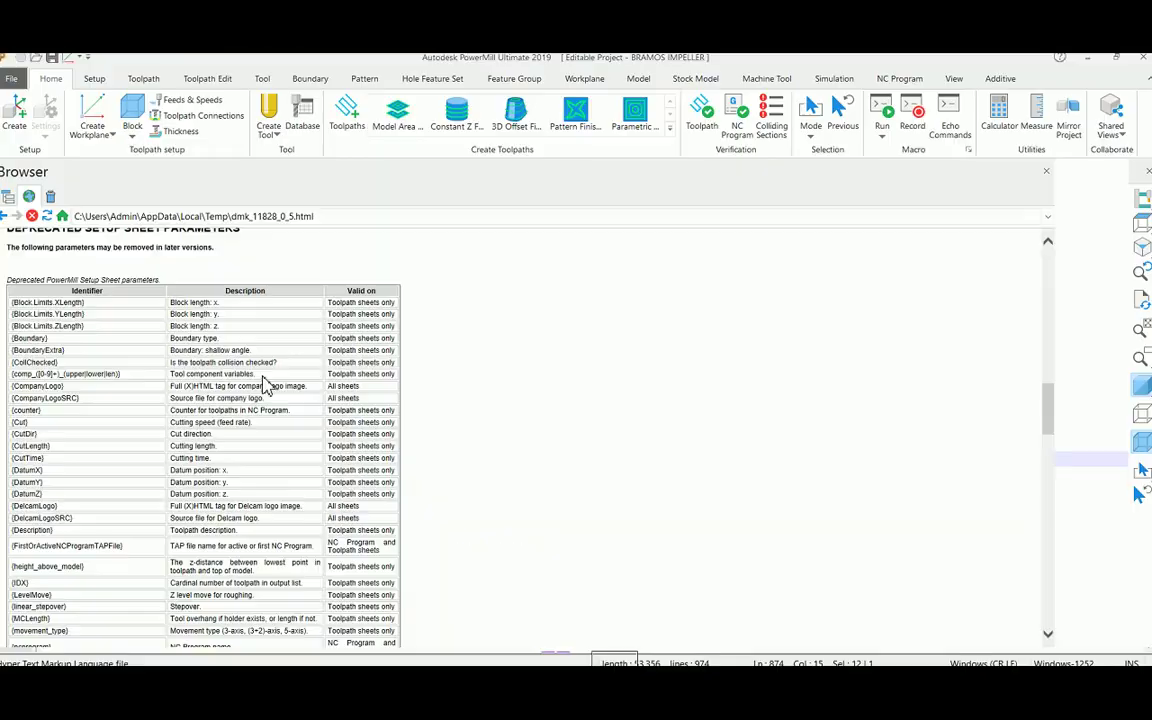
click(8, 196)
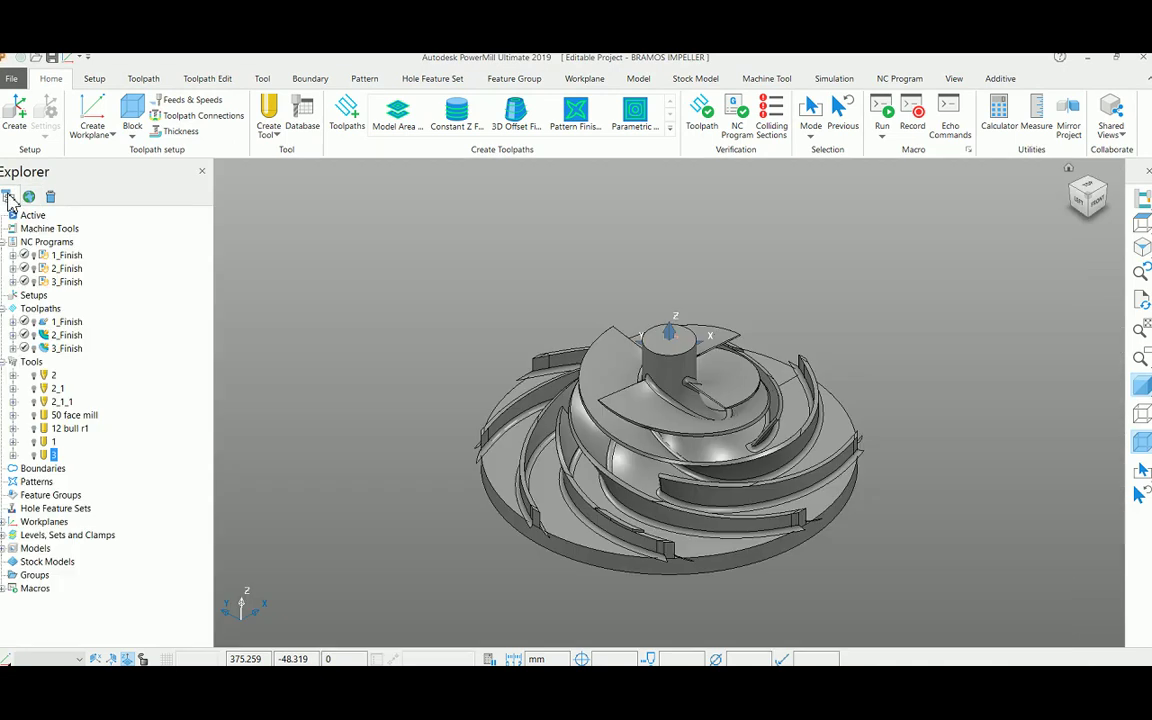
right_click(50, 245)
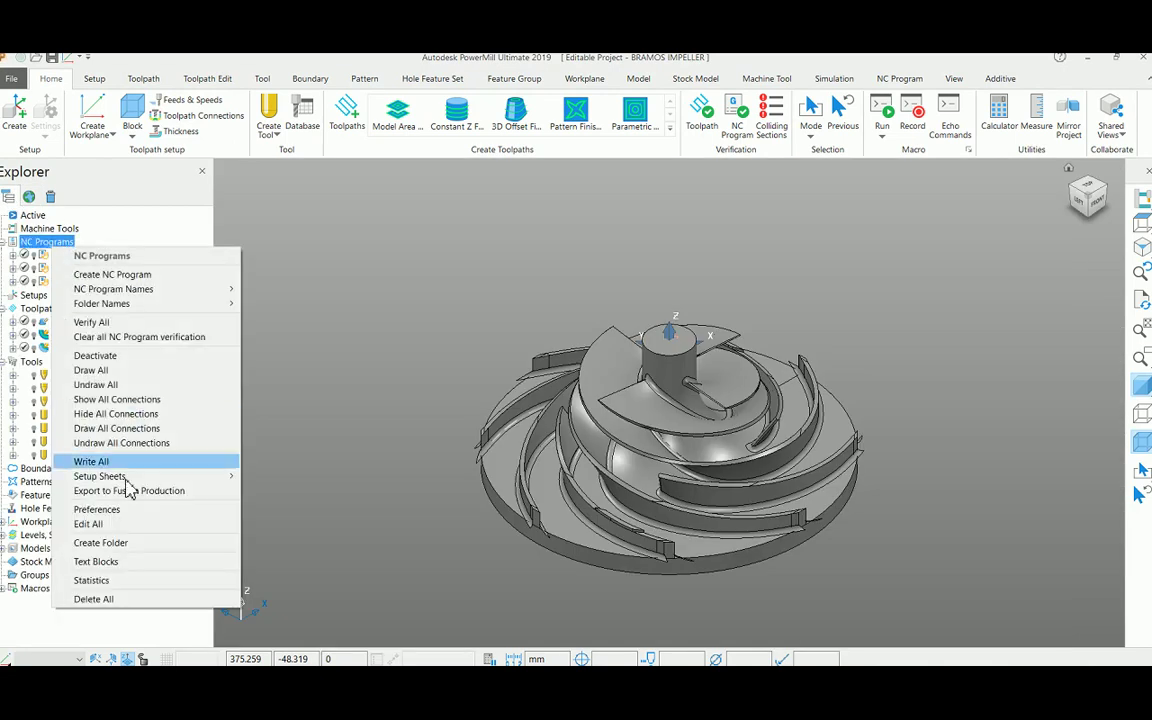
mouse_move(120, 478)
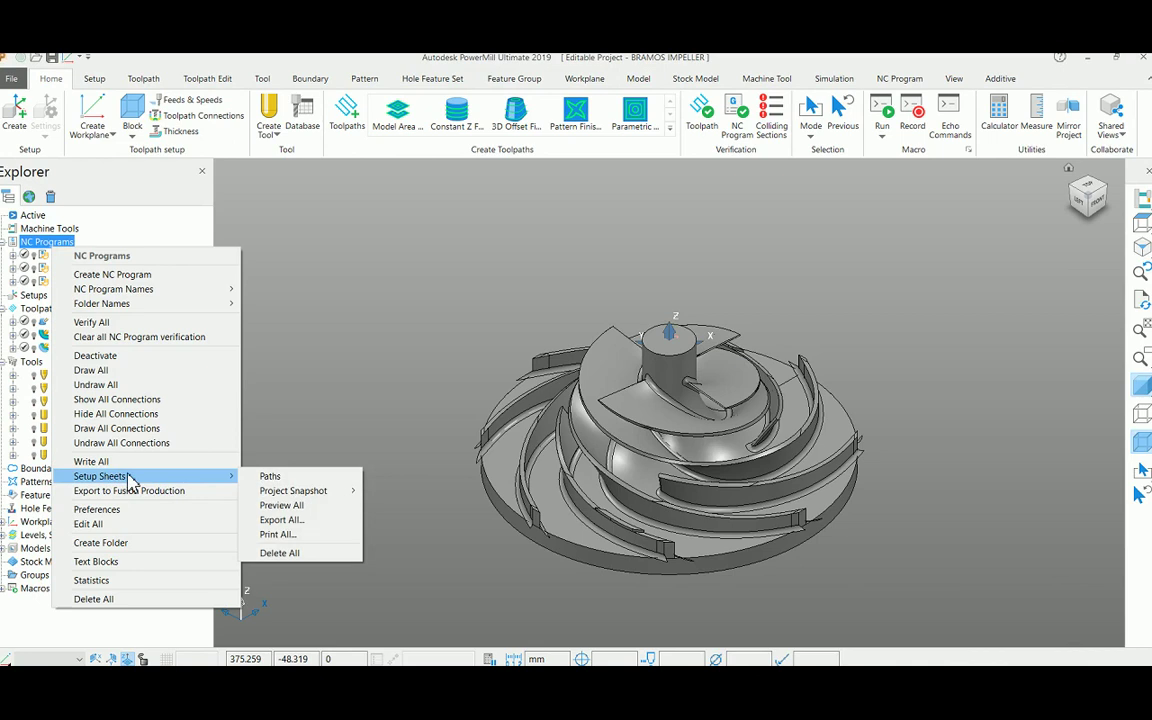
click(285, 477)
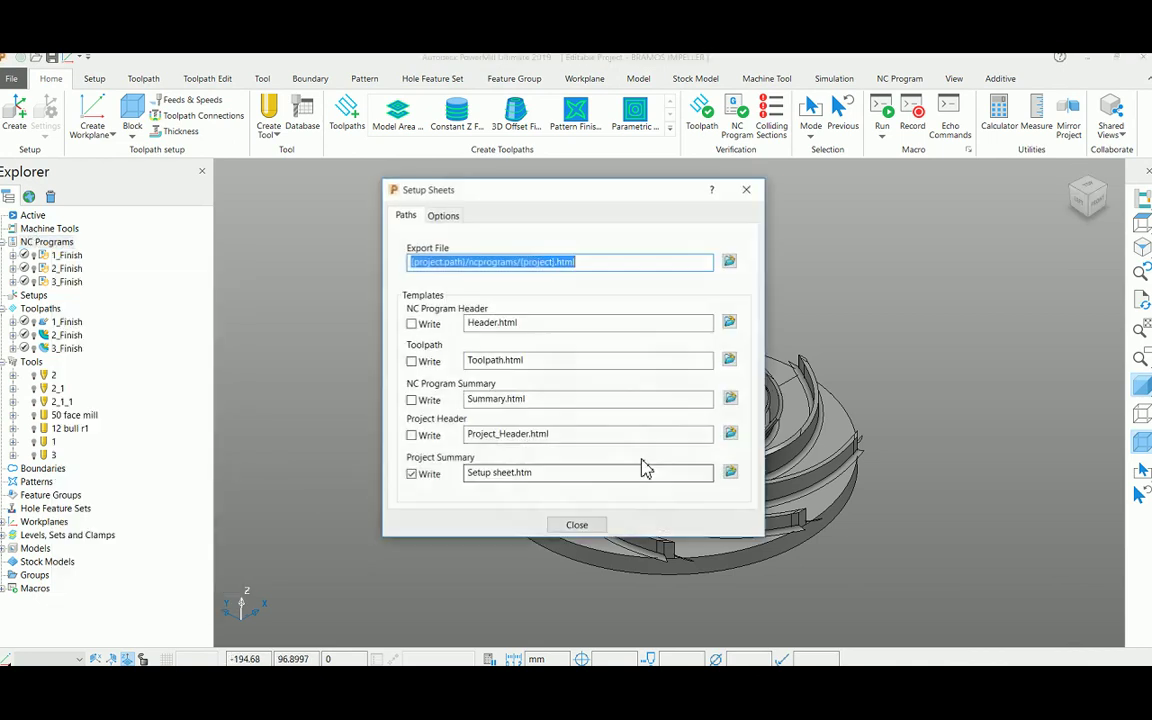
click(730, 474)
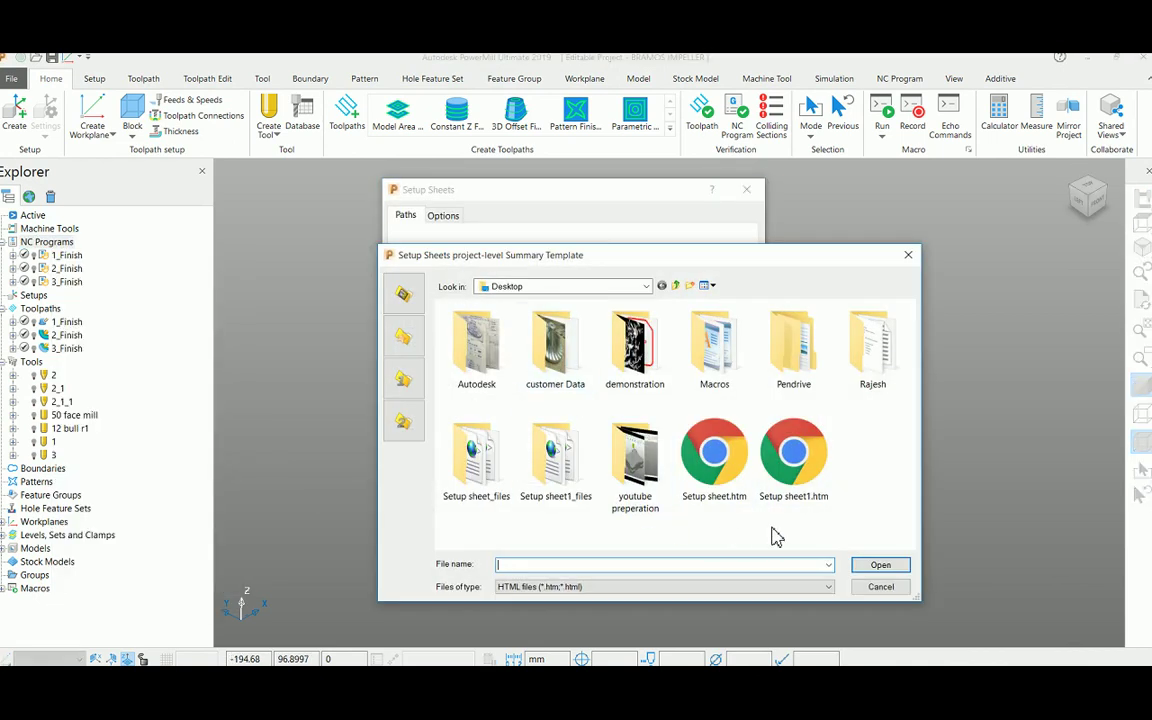
click(795, 470)
double_click(797, 470)
click(576, 526)
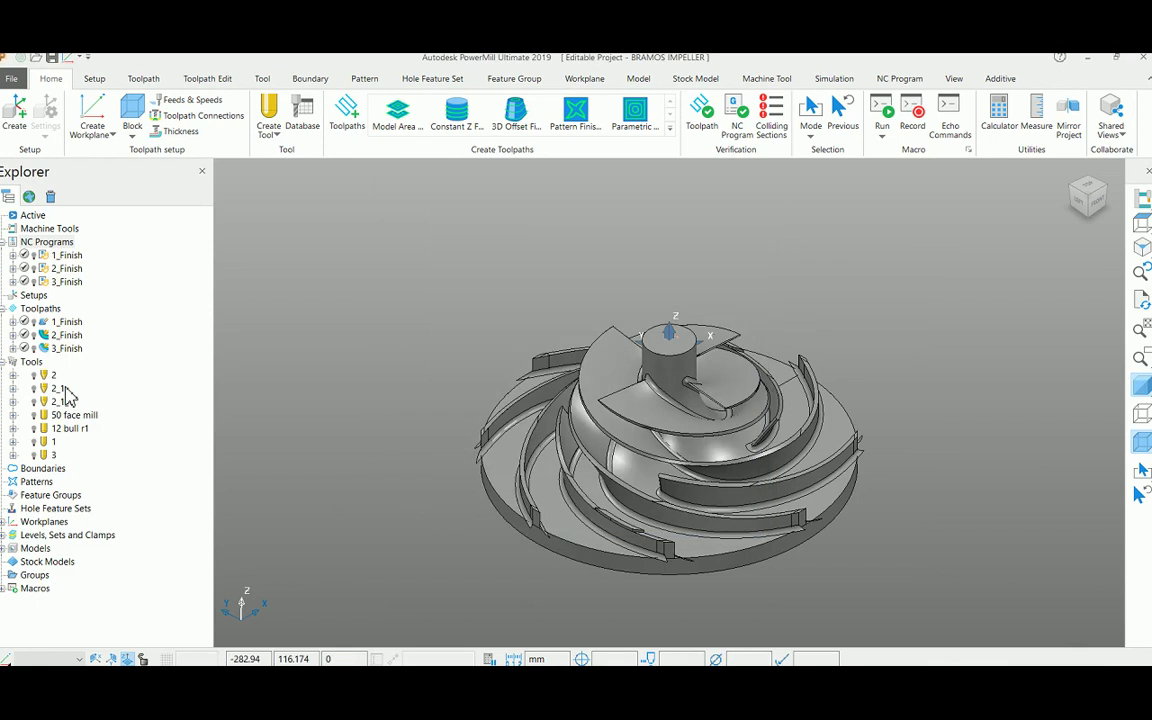
Step: Preview all setup sheets for the NC programs and close the information report
right_click(44, 242)
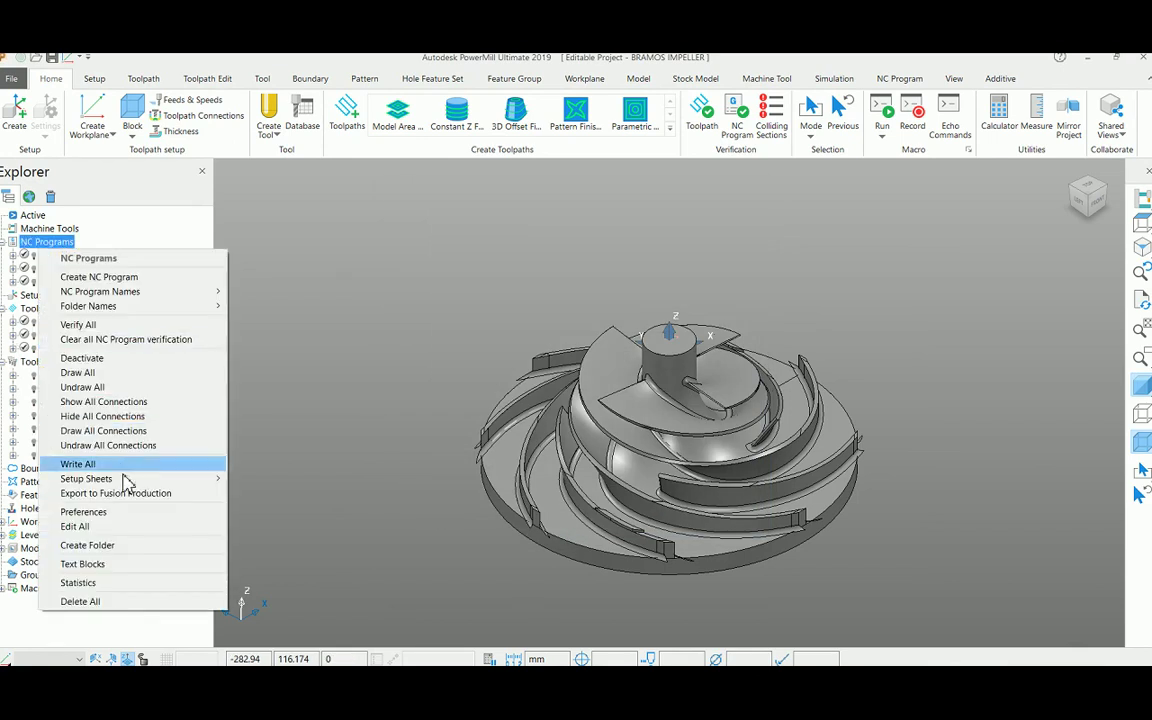
mouse_move(140, 479)
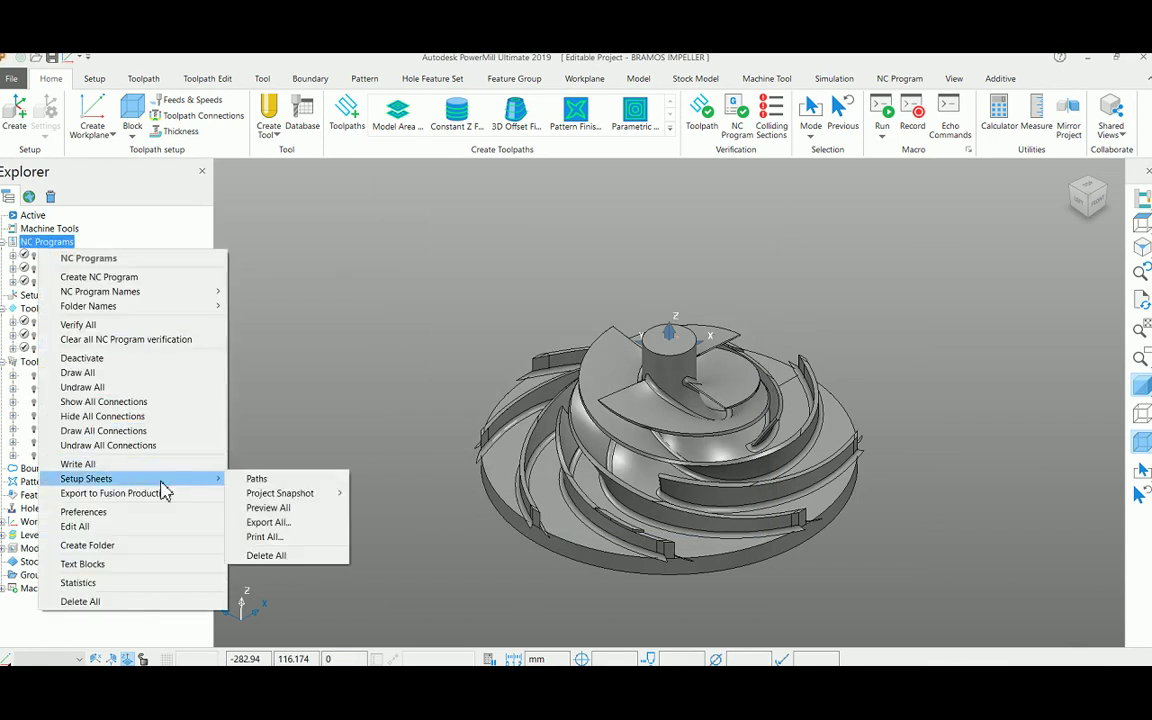
click(284, 510)
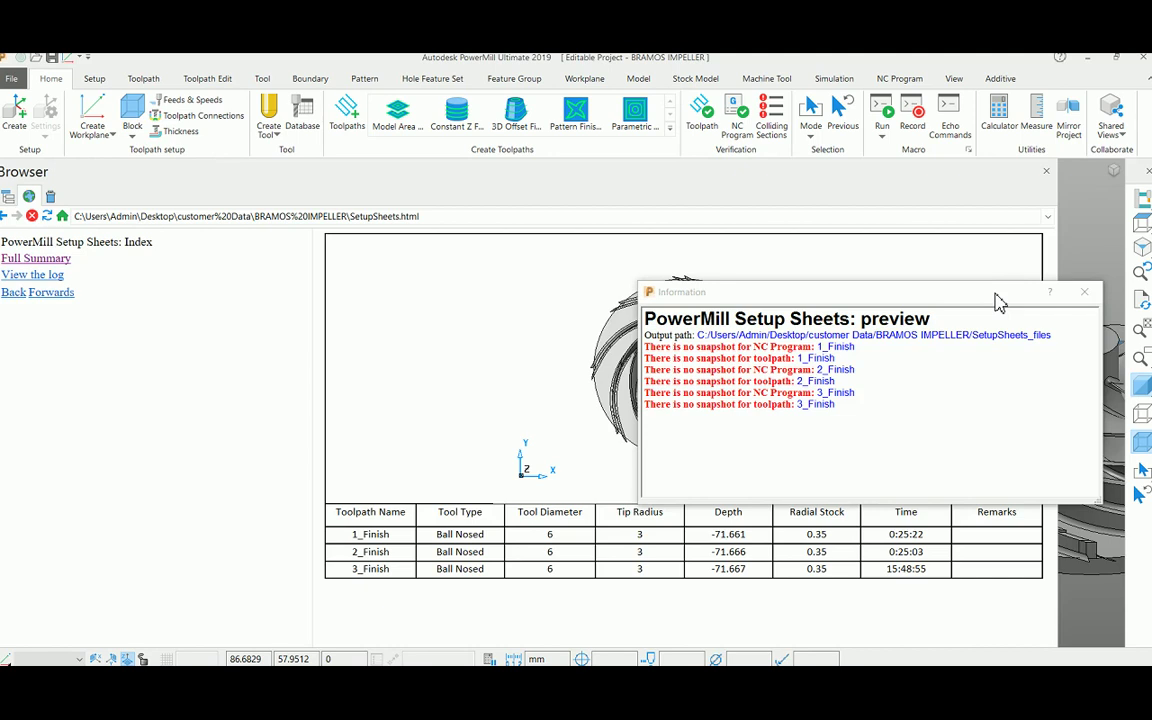
click(1084, 292)
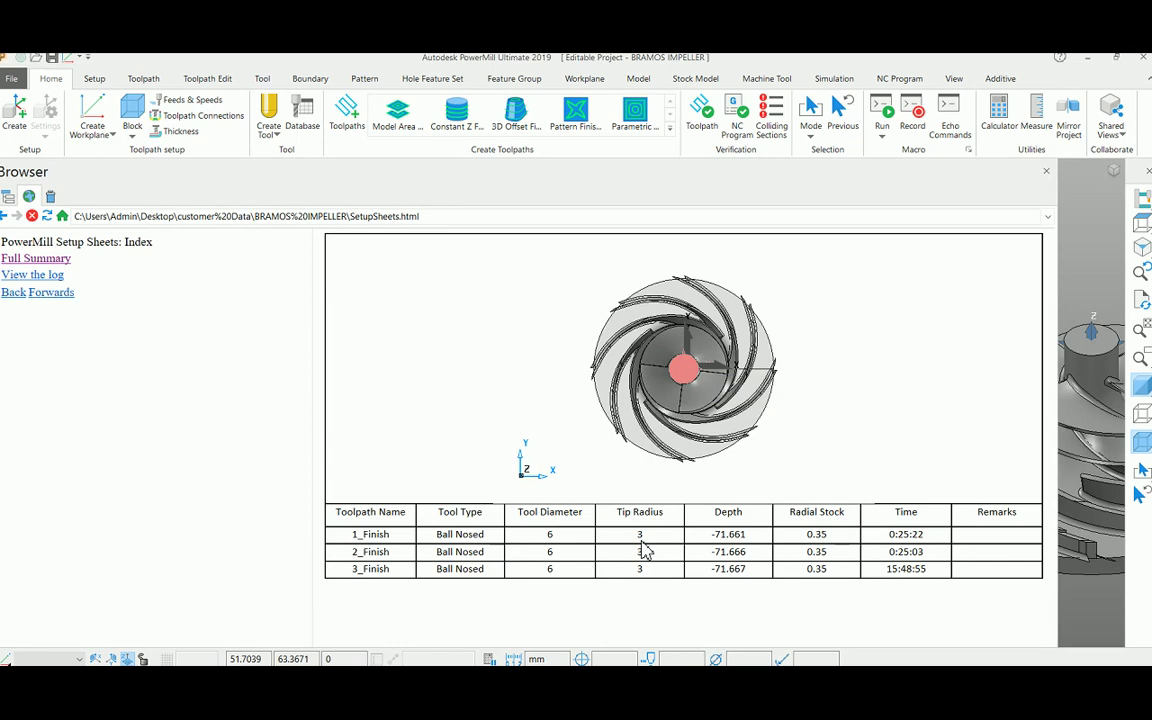
Step: Bring up the page options for the previewed setup sheet
right_click(437, 316)
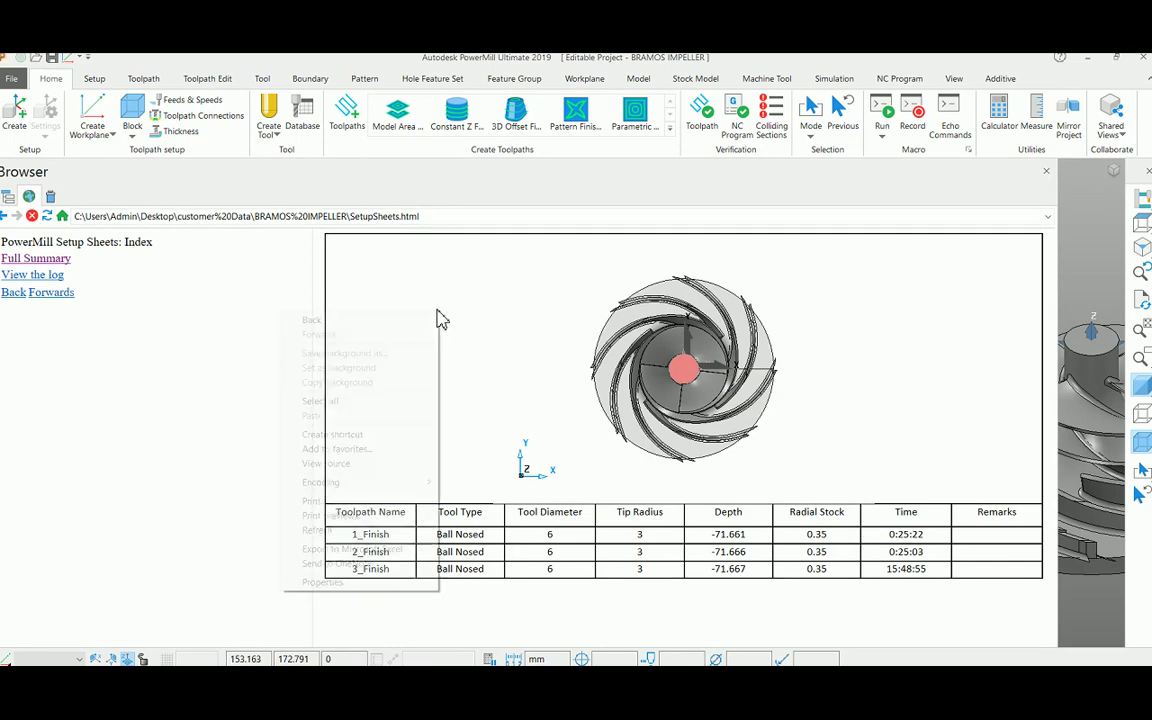